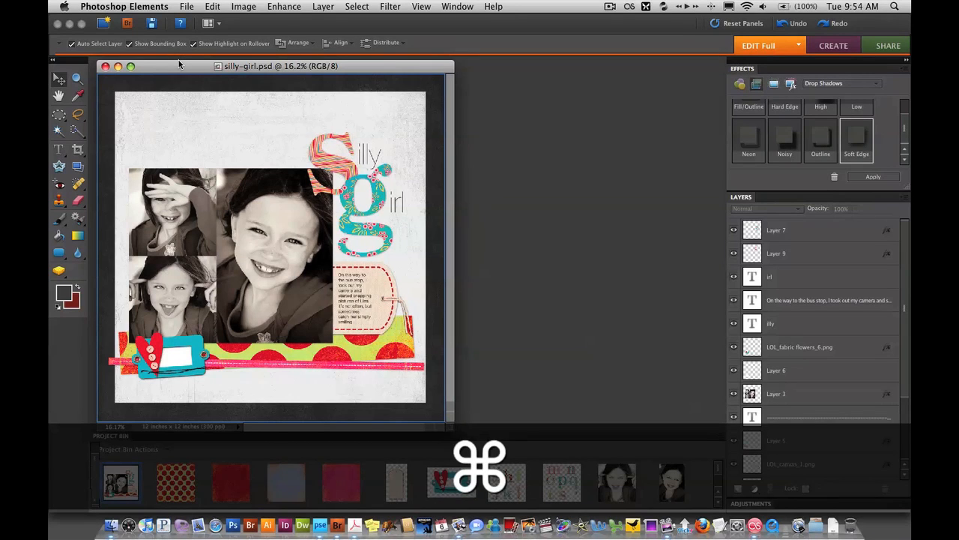
# Shrink the silly-girl.psd view, park its window out of the way as a reference, and activate the Move tool
pyautogui.press('super+minus')
pyautogui.press('super+minus')
pyautogui.press('super+minus')
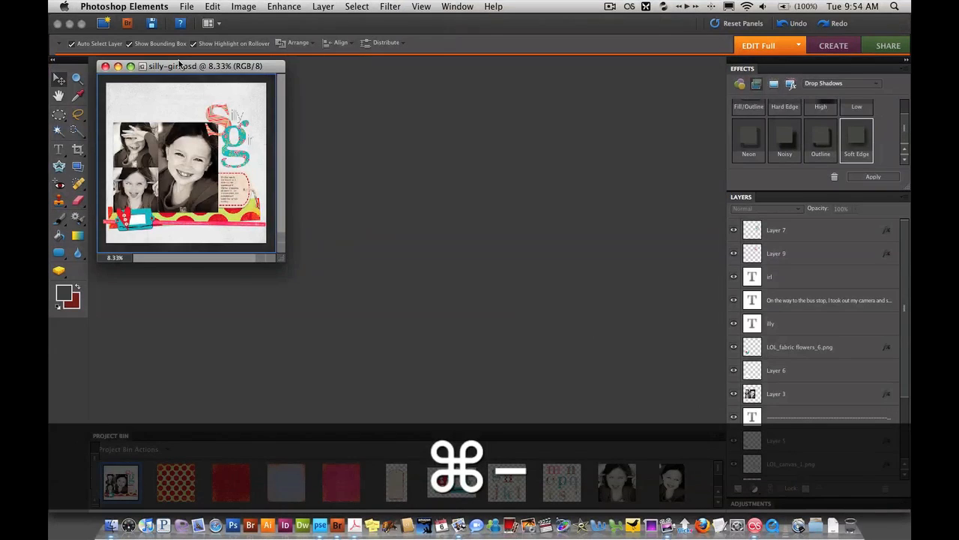
pyautogui.moveTo(180, 65); pyautogui.dragTo(643, 83)
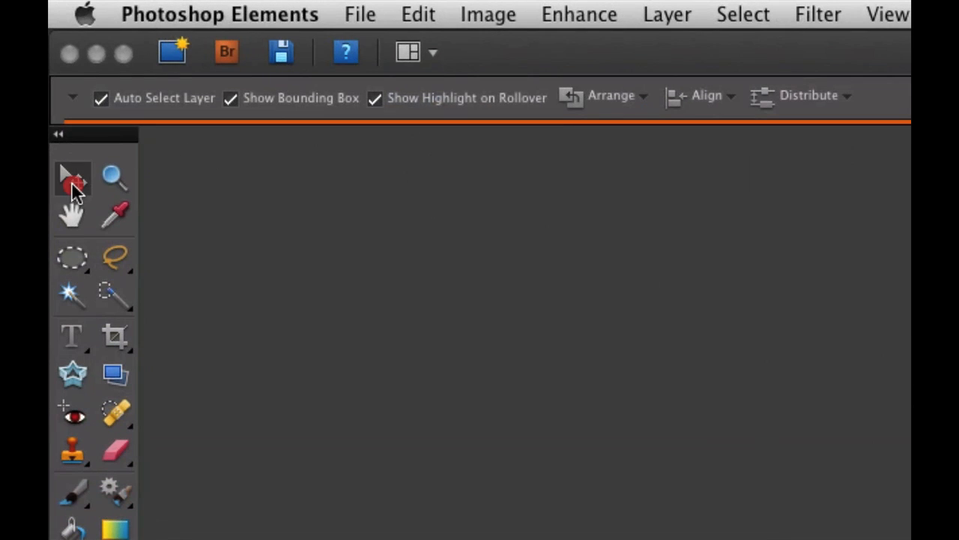
pyautogui.click(72, 188)
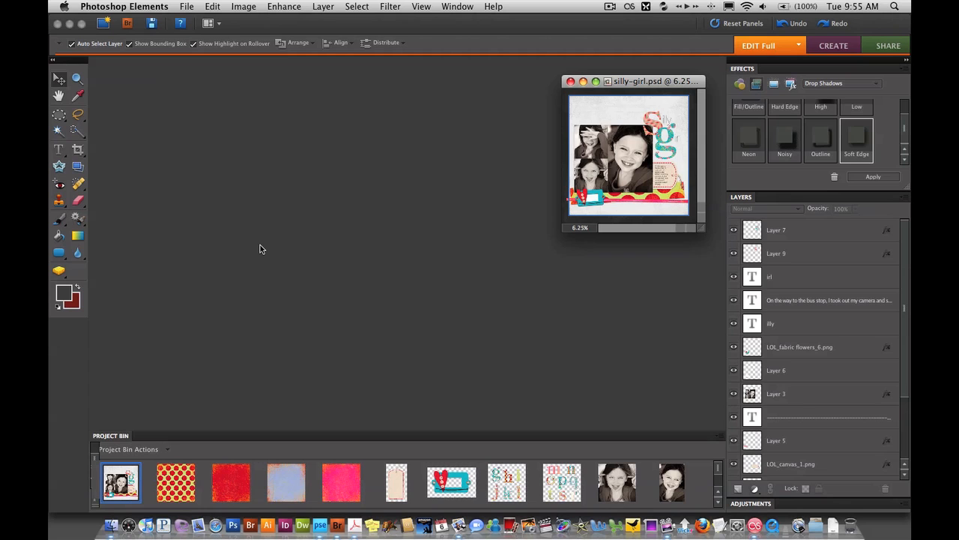
# Start a new blank file with its units in inches, 12 inches wide and 12 inches high
pyautogui.click(186, 7)
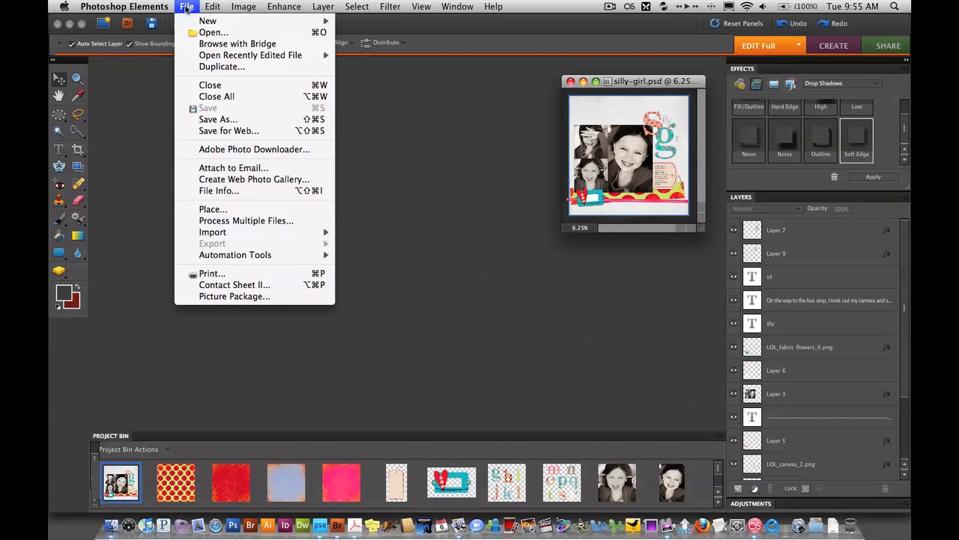
pyautogui.moveTo(193, 27)
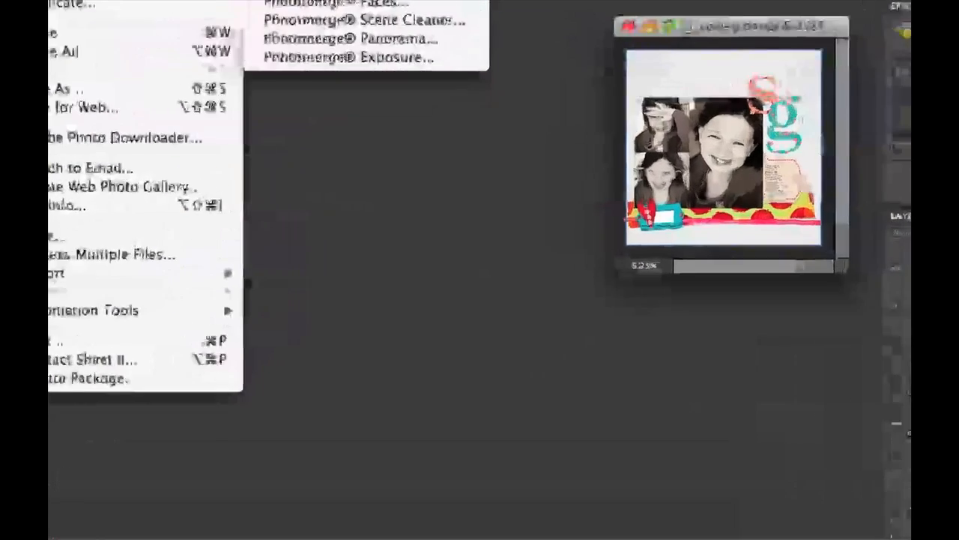
pyautogui.click(379, 24)
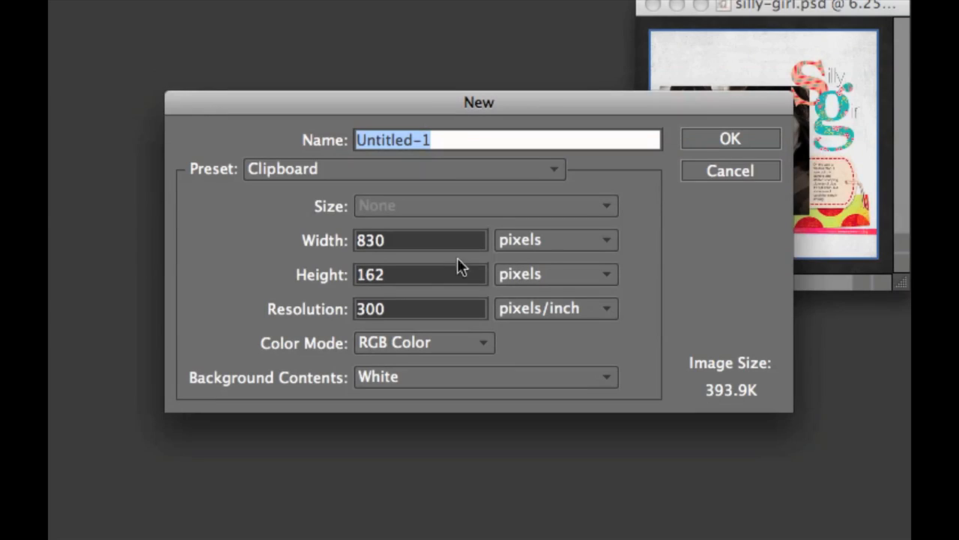
pyautogui.click(539, 240)
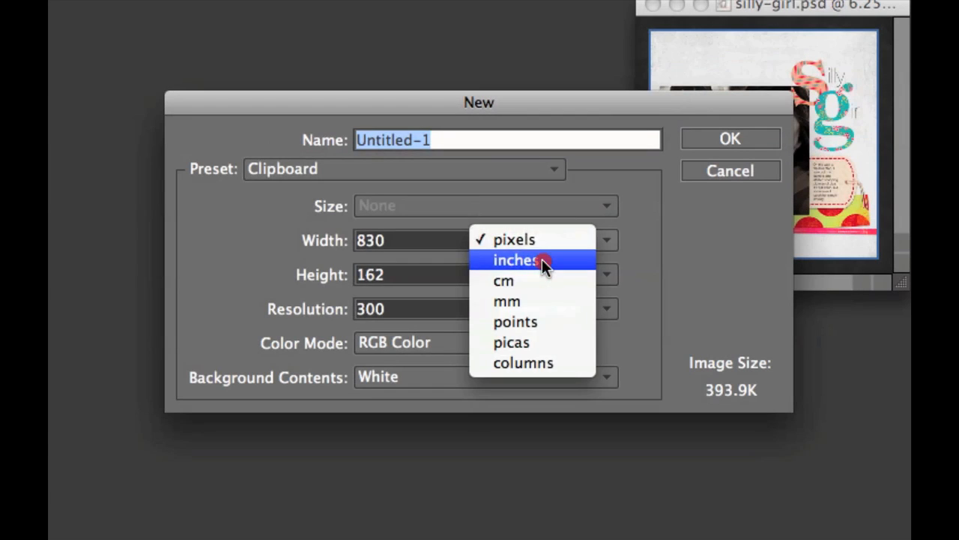
pyautogui.click(542, 259)
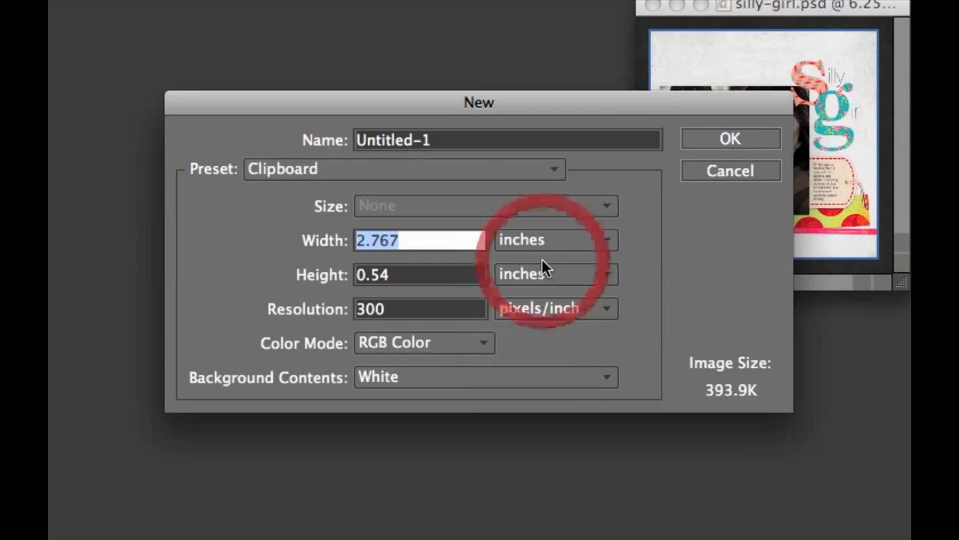
pyautogui.click(426, 241)
pyautogui.moveTo(426, 241); pyautogui.dragTo(344, 241)
pyautogui.write('12')
pyautogui.click(323, 276)
pyautogui.write('12')
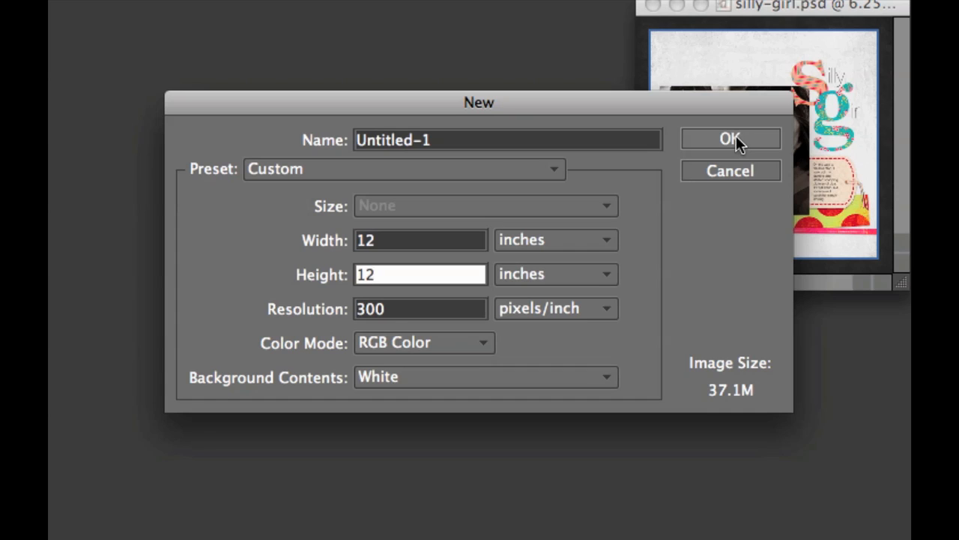
# Name the new file Silly Girl and create it
pyautogui.click(505, 148)
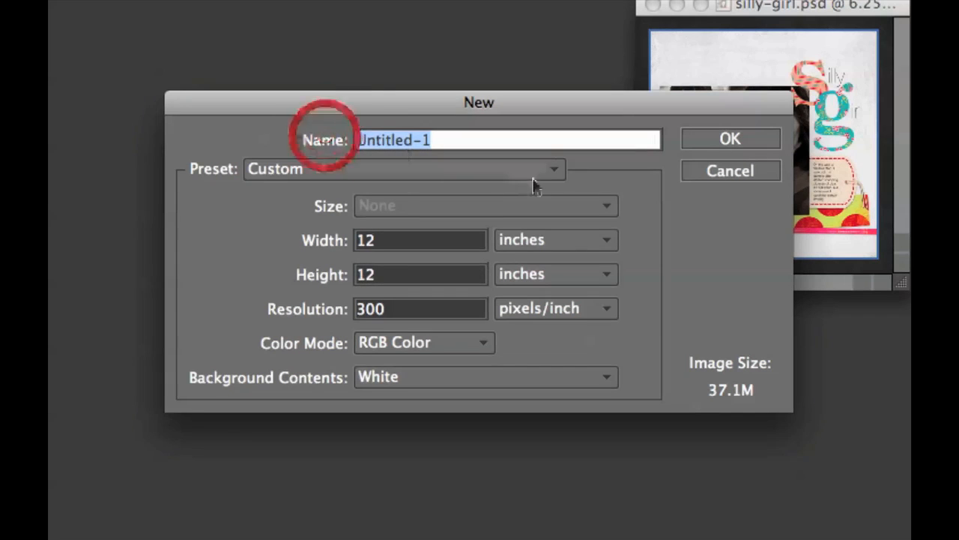
pyautogui.write('Sill')
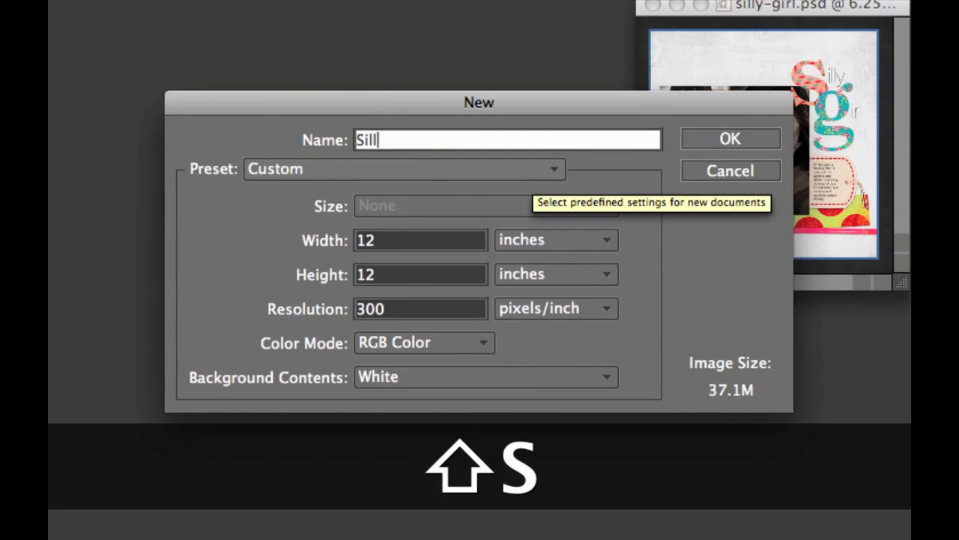
pyautogui.write('y Girl')
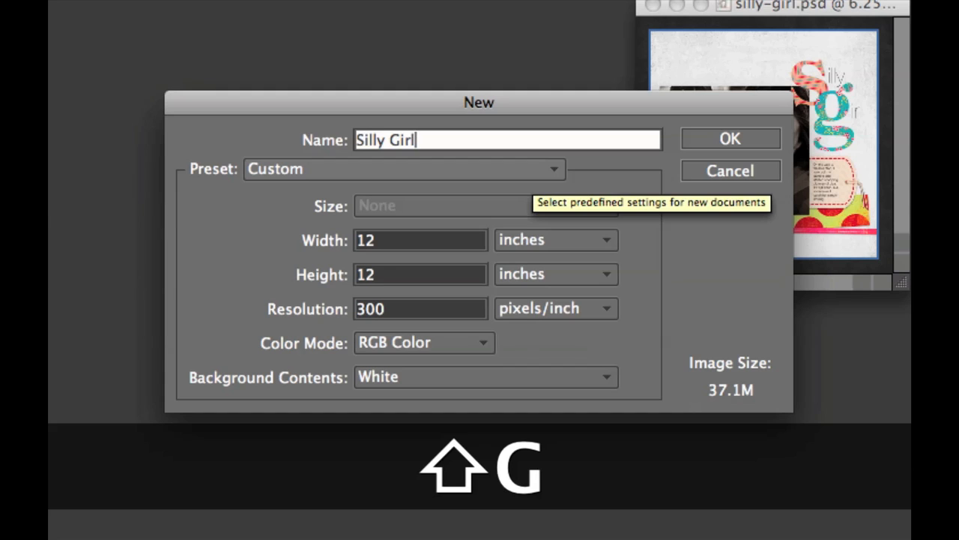
pyautogui.click(743, 143)
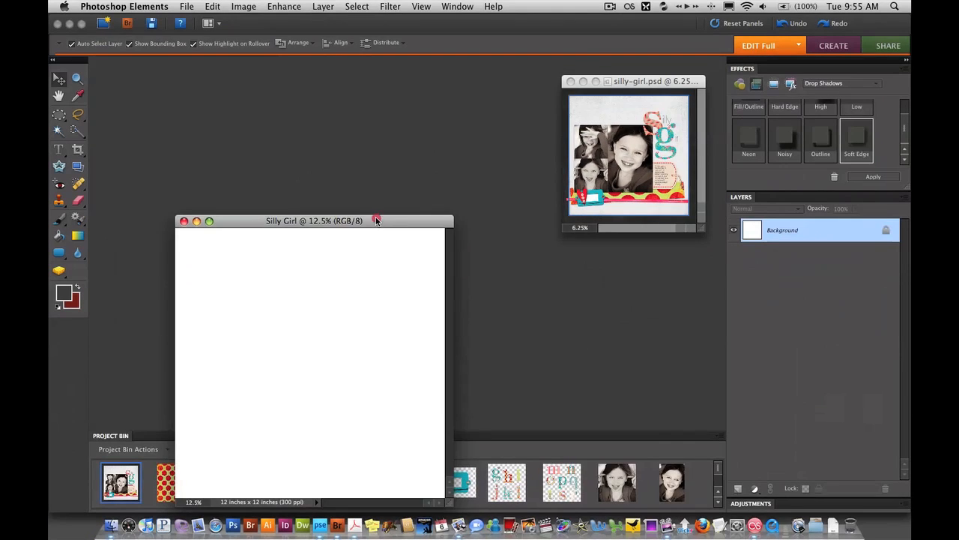
# Move the blank Silly Girl page's window clear of the project bin and fit the page to the available space
pyautogui.moveTo(281, 269); pyautogui.dragTo(133, 0)
pyautogui.moveTo(299, 72); pyautogui.dragTo(332, 86)
pyautogui.press('super+0')
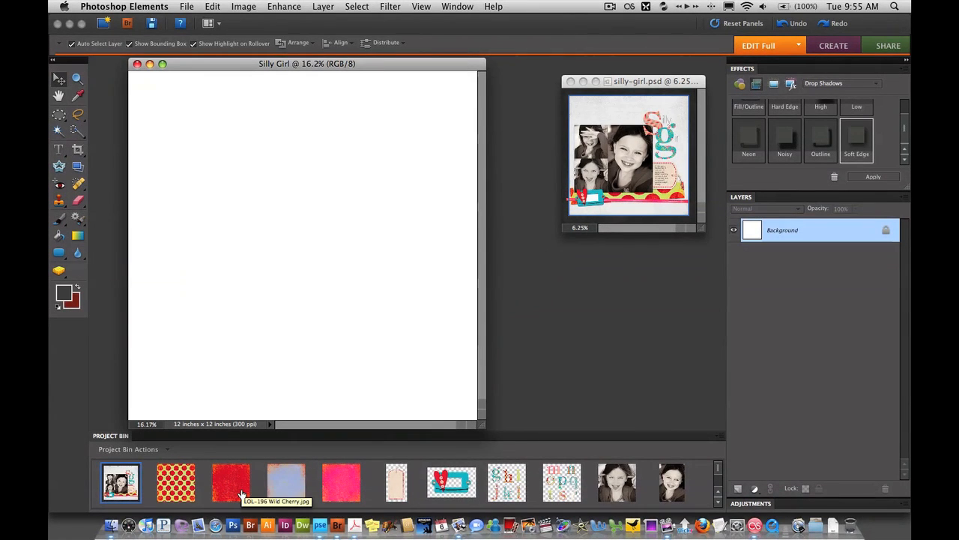
# Add the LOL-196 Wild Cherry.jpg paper to the Silly Girl page and remove its color
pyautogui.moveTo(235, 493); pyautogui.dragTo(299, 340)
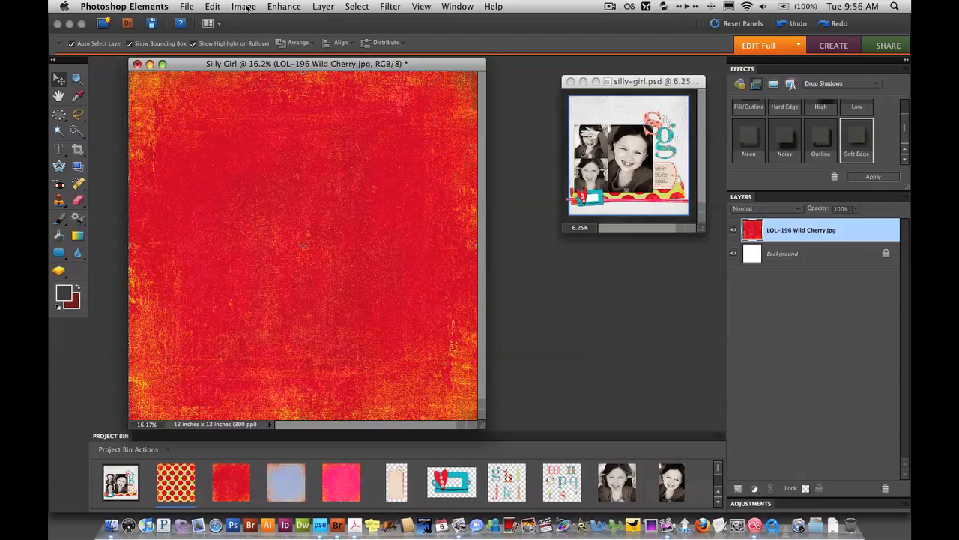
pyautogui.click(279, 7)
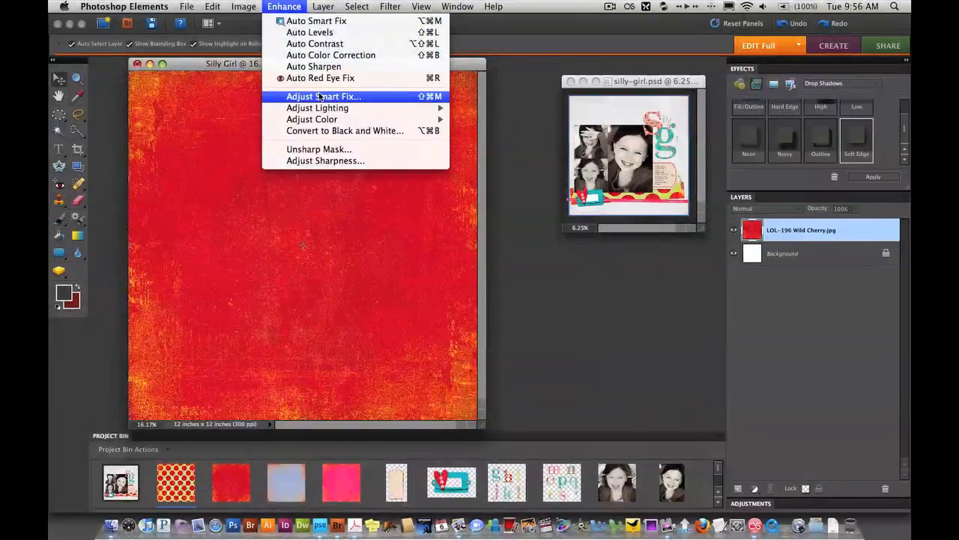
pyautogui.moveTo(324, 122)
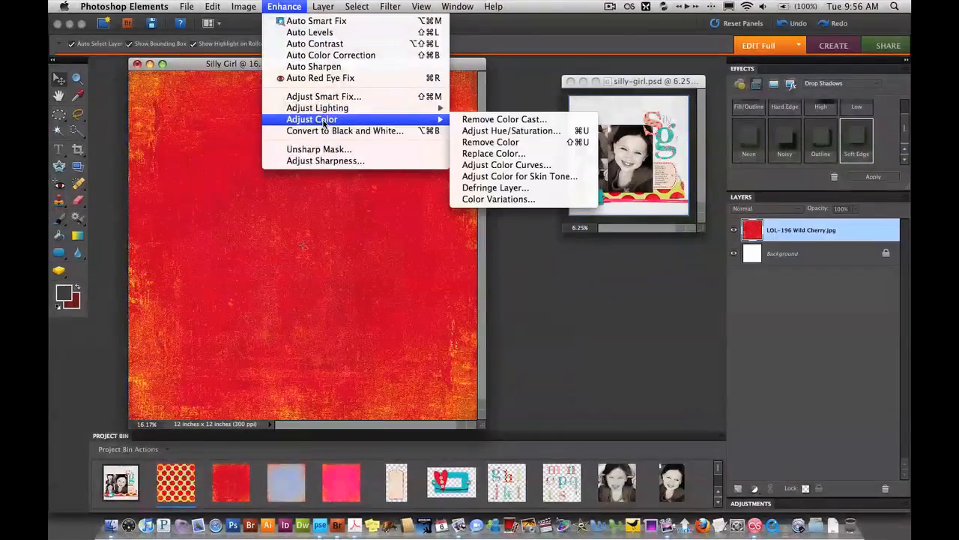
pyautogui.click(501, 144)
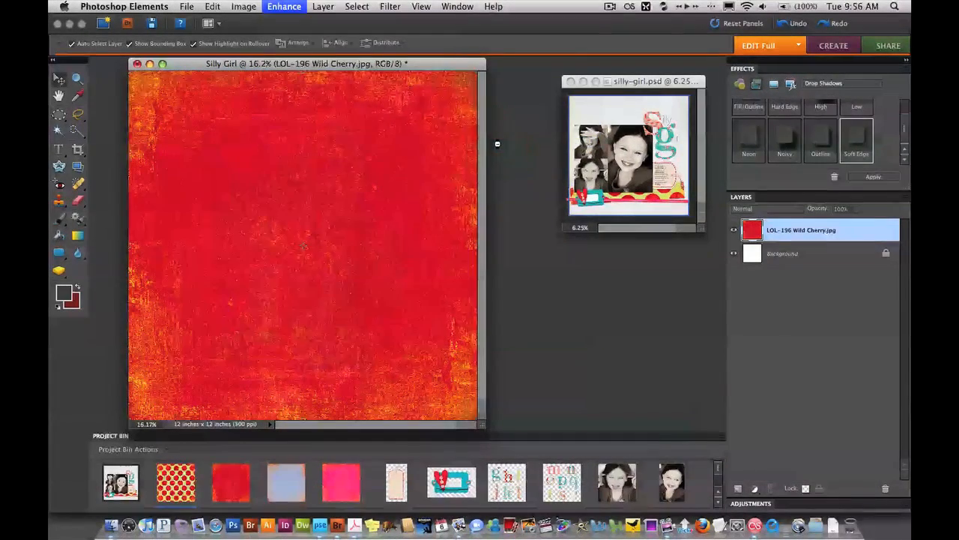
# Darken the Wild Cherry paper layer to a brightness of -102 with Brightness/Contrast
pyautogui.click(295, 6)
pyautogui.moveTo(333, 110)
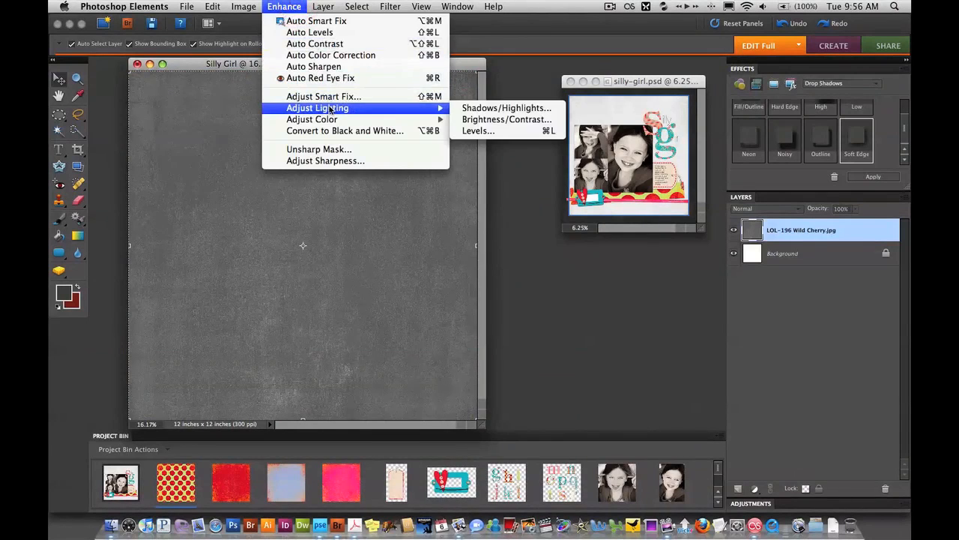
pyautogui.click(492, 122)
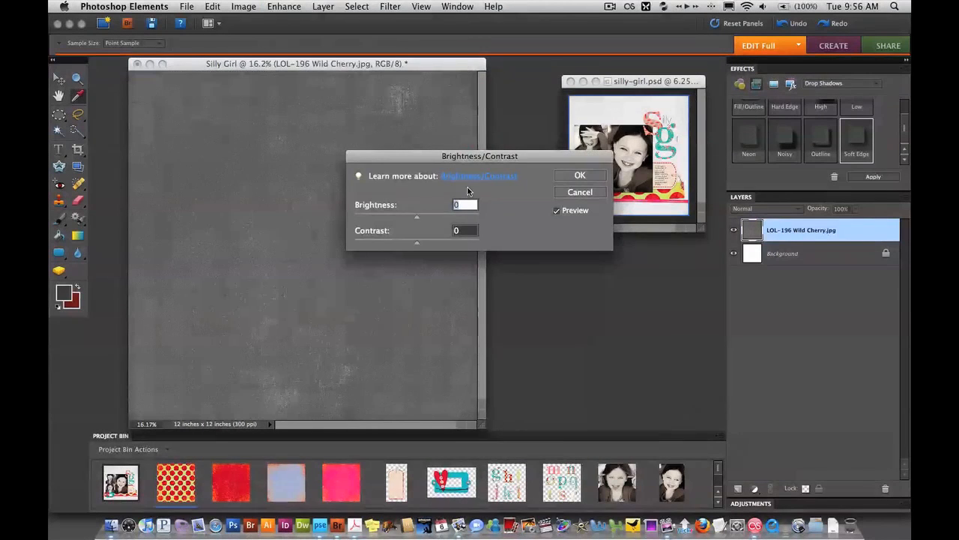
pyautogui.moveTo(415, 217); pyautogui.dragTo(380, 217)
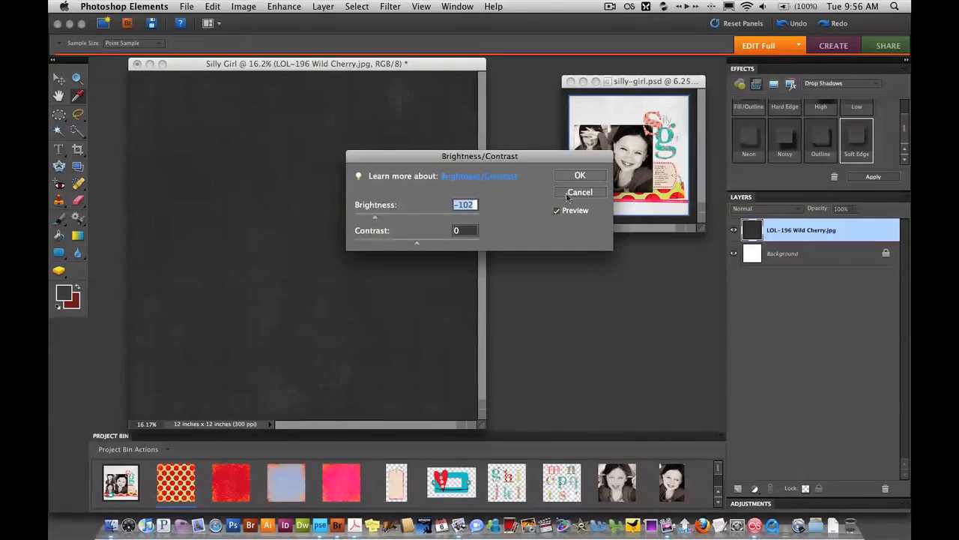
pyautogui.click(588, 176)
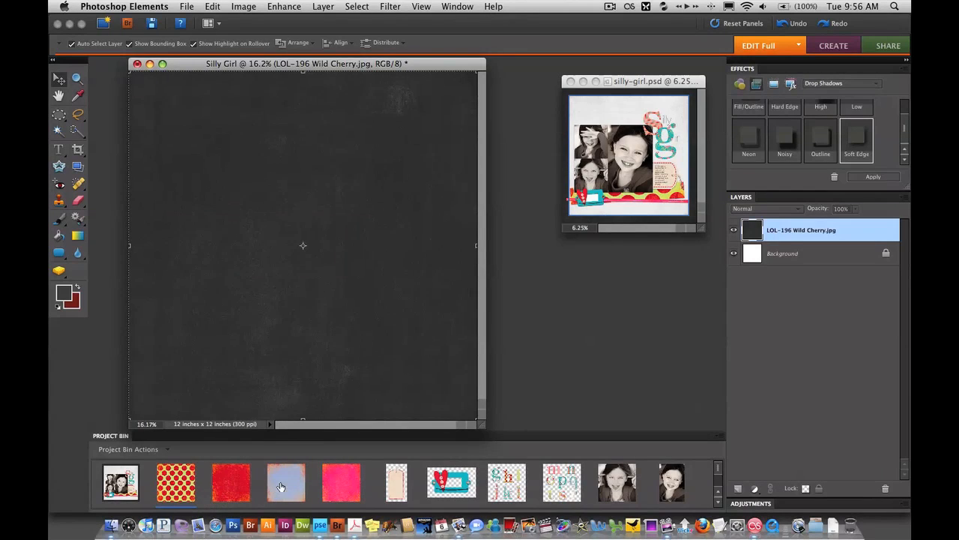
# Add the LOL-201 Huckleberry.jpg paper on top of the dark paper and remove its color
pyautogui.moveTo(290, 490); pyautogui.dragTo(274, 327)
pyautogui.moveTo(254, 163); pyautogui.dragTo(254, 163)
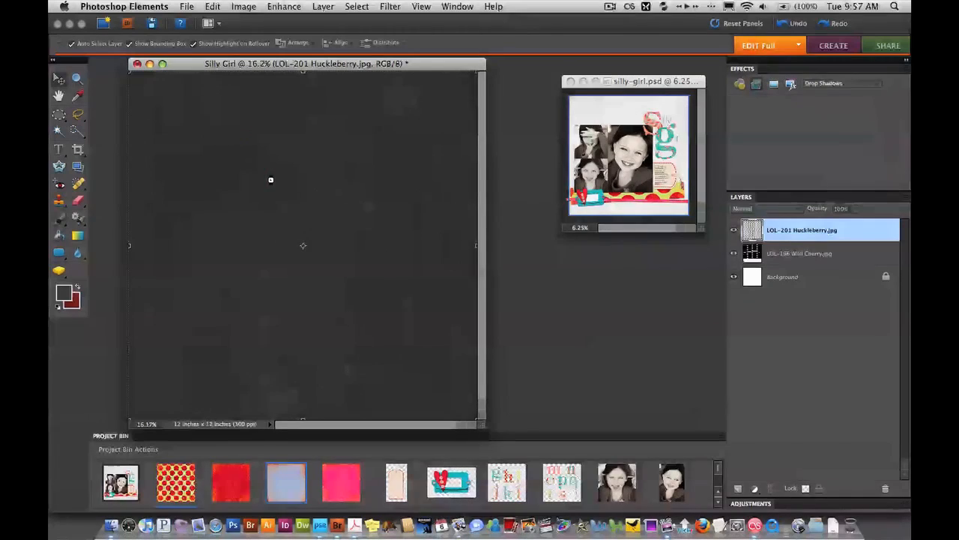
pyautogui.click(278, 10)
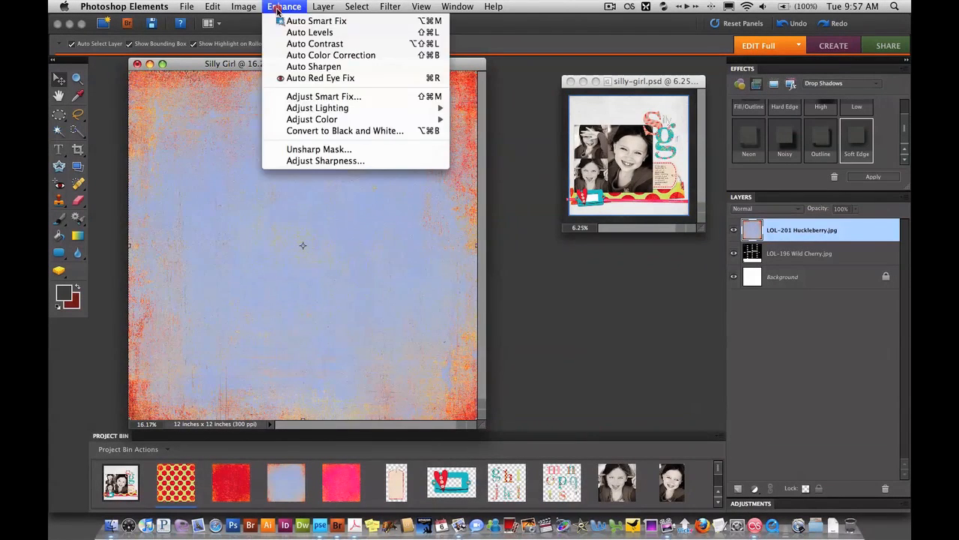
pyautogui.moveTo(315, 118)
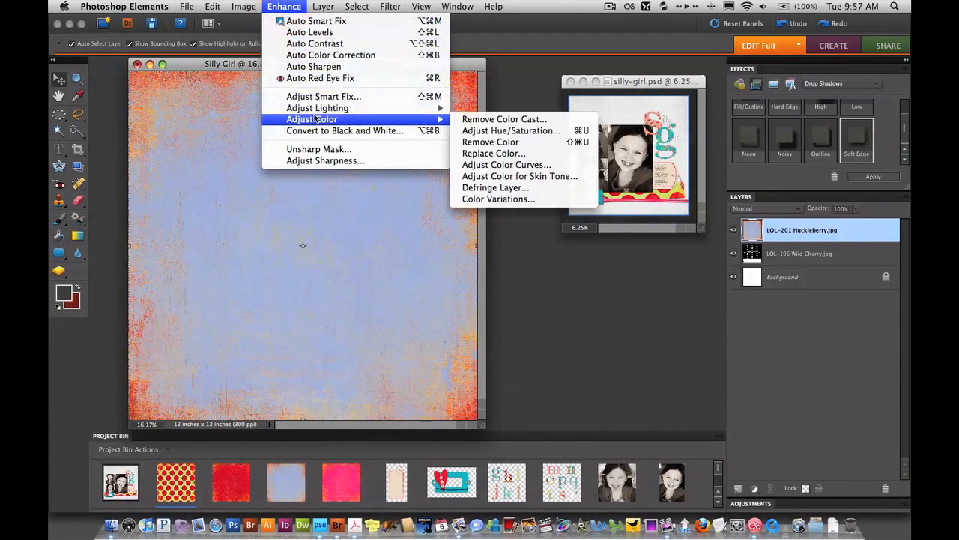
pyautogui.click(491, 141)
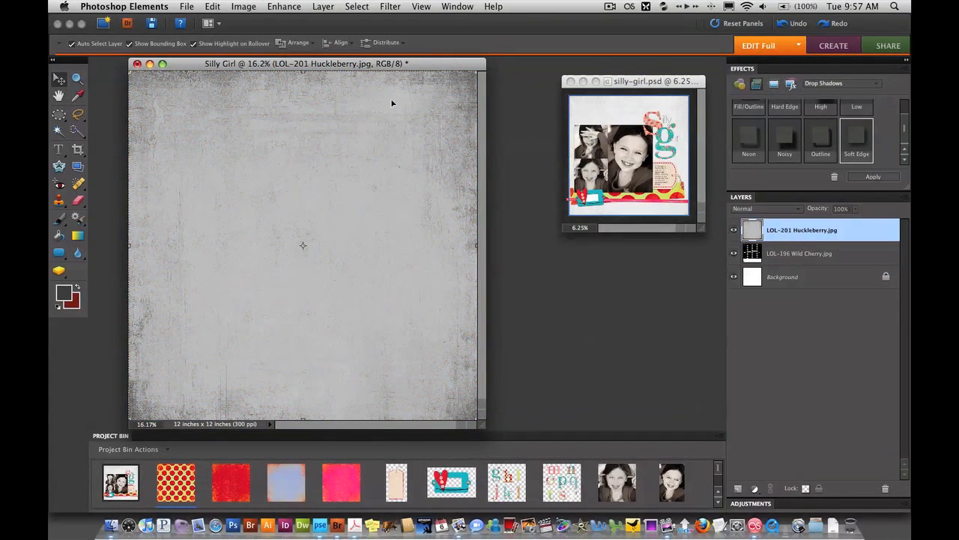
# Lighten the Huckleberry paper layer with Brightness/Contrast, using brightness 57 and contrast 22
pyautogui.click(283, 6)
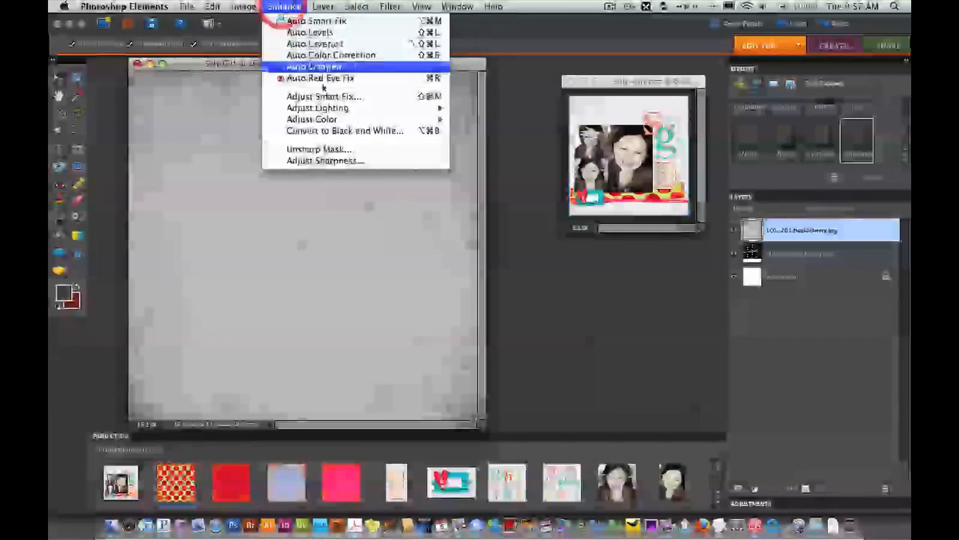
pyautogui.moveTo(360, 107)
pyautogui.click(504, 121)
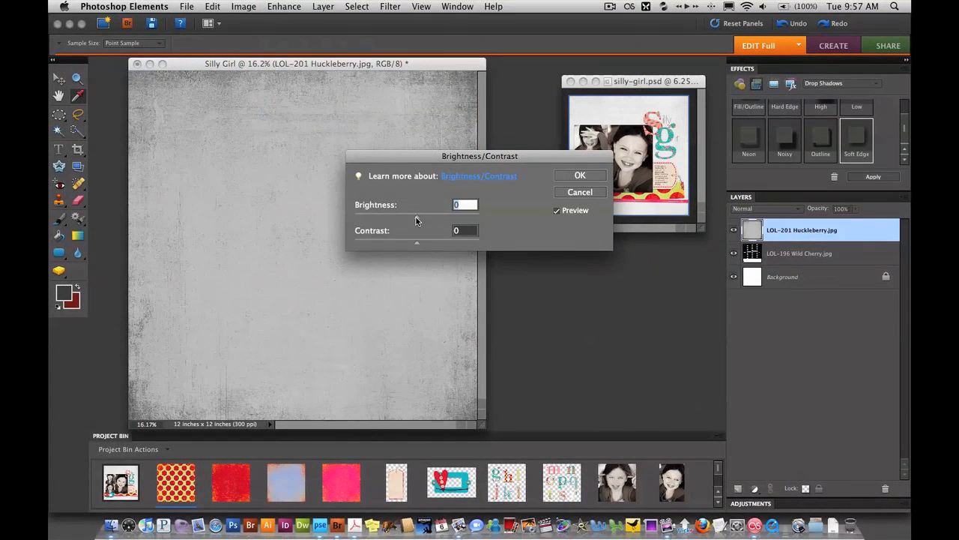
pyautogui.moveTo(416, 218); pyautogui.dragTo(430, 245)
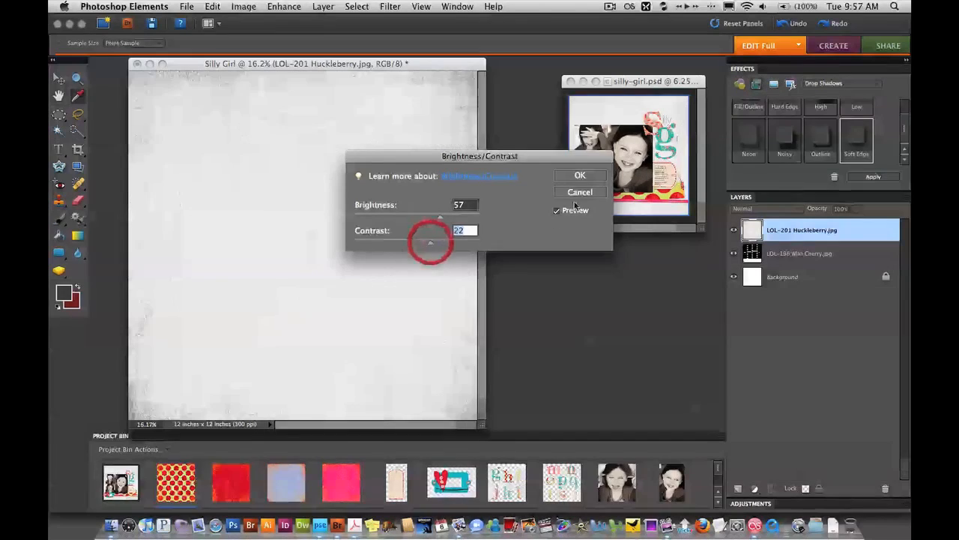
pyautogui.click(579, 177)
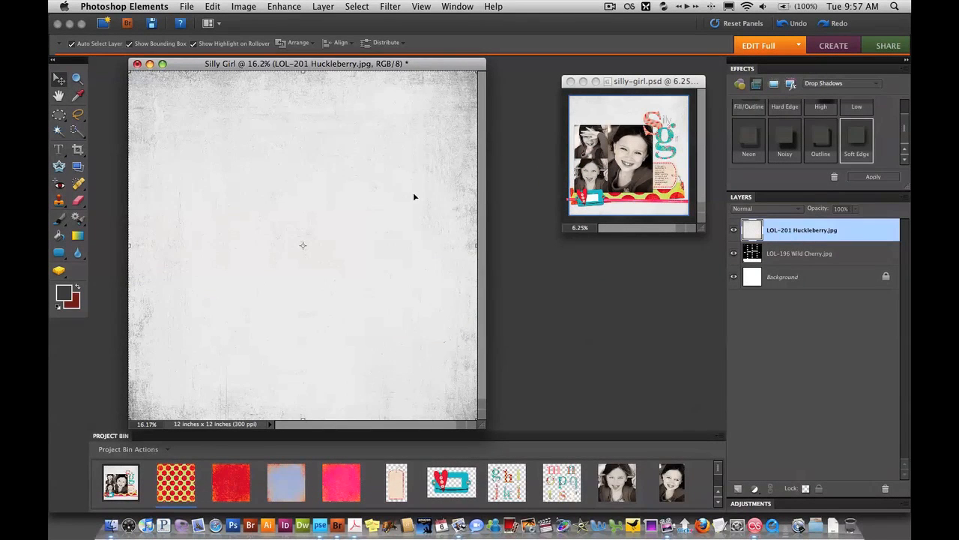
# Scale the Huckleberry paper proportionally to about 91.1% and center it, leaving an even dark border around it
pyautogui.click(475, 71)
pyautogui.moveTo(471, 74); pyautogui.dragTo(446, 101)
pyautogui.moveTo(401, 184); pyautogui.dragTo(415, 166)
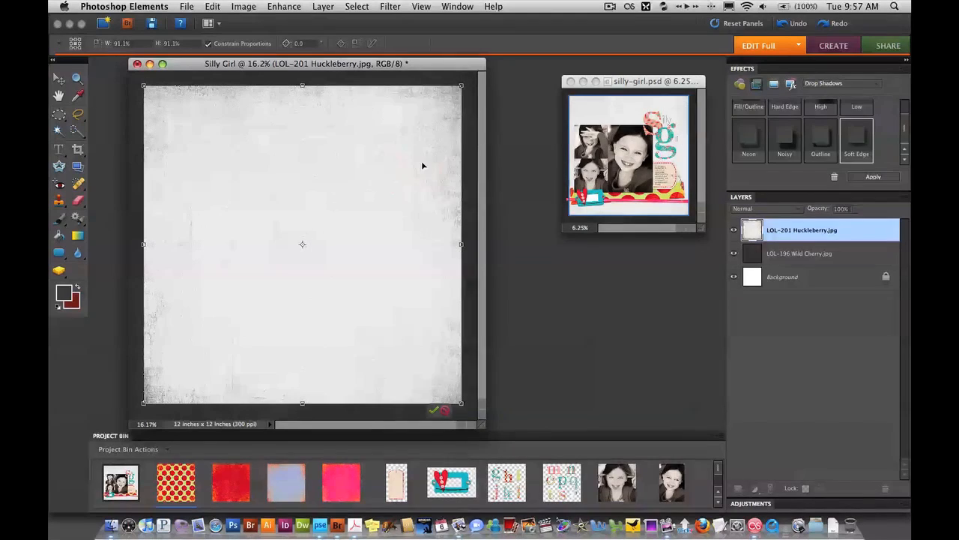
pyautogui.click(434, 411)
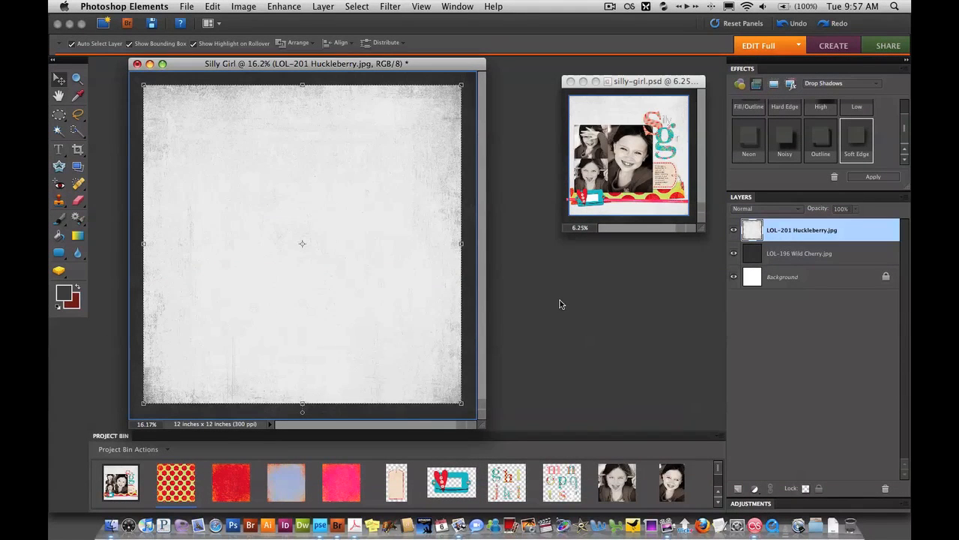
# Open IMG_6275-sepia.jpg, IMG_6269-sepia.jpg and the sepia photo with the hand over the face in their own windows
pyautogui.doubleClick(622, 478)
pyautogui.doubleClick(678, 487)
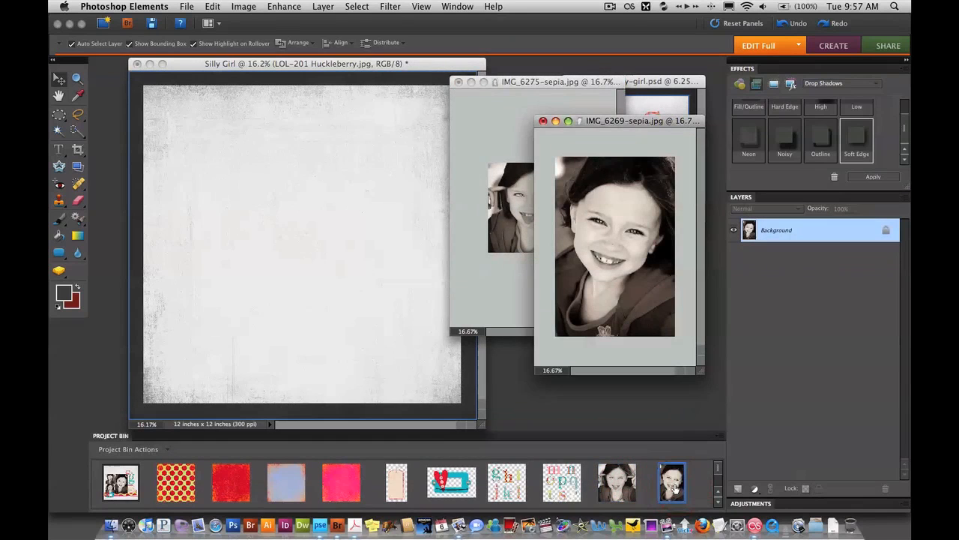
pyautogui.doubleClick(120, 498)
# Shrink the three sepia photo windows to fit their images and arrange them beside the Silly Girl page
pyautogui.moveTo(225, 90); pyautogui.dragTo(549, 322)
pyautogui.press('super+minus')
pyautogui.press('super+equal')
pyautogui.click(505, 117)
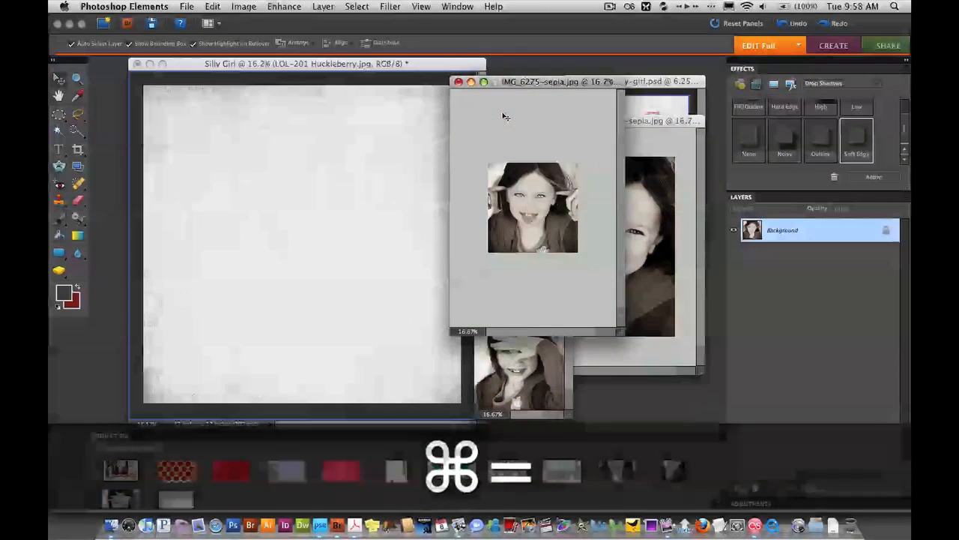
pyautogui.press('super+minus')
pyautogui.press('super+equal')
pyautogui.moveTo(524, 80); pyautogui.dragTo(549, 197)
pyautogui.click(624, 124)
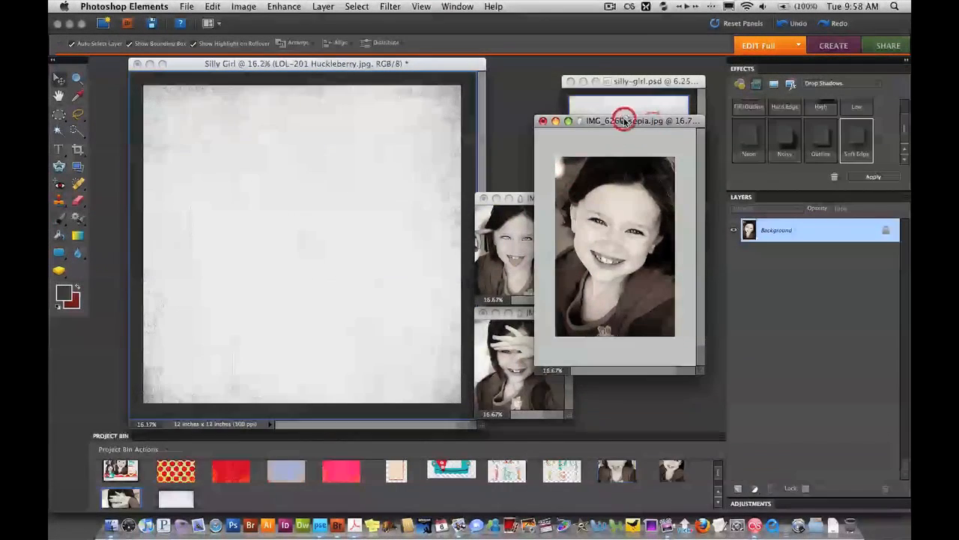
pyautogui.press('super+equal')
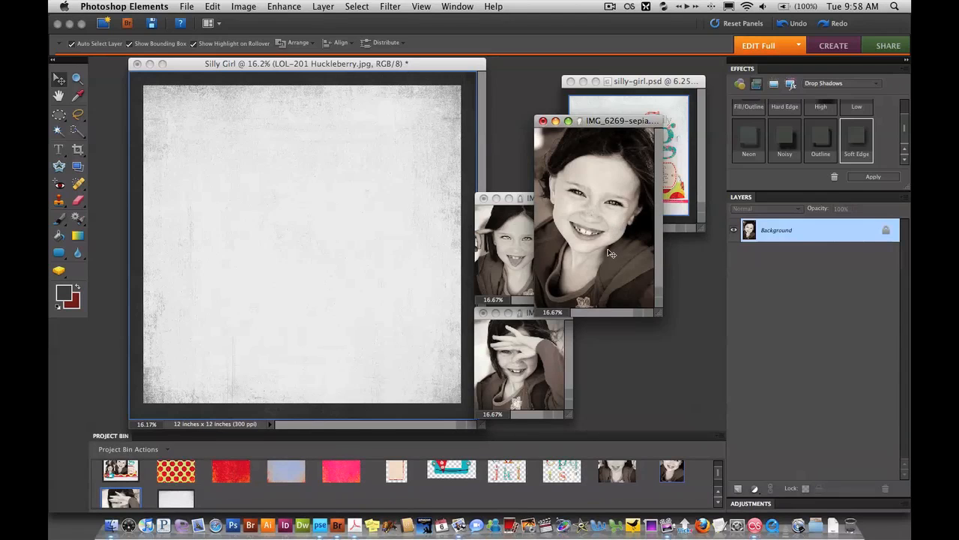
# Copy the three sepia photos onto the Silly Girl page, stacking the two small ones flush against the large photo's left edge
pyautogui.moveTo(614, 253); pyautogui.dragTo(355, 271)
pyautogui.click(511, 265)
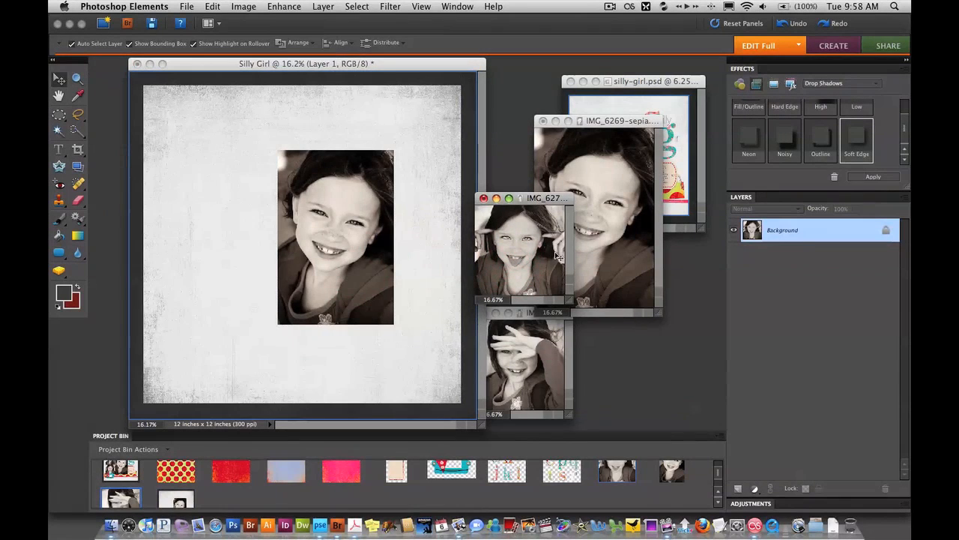
pyautogui.moveTo(341, 253); pyautogui.dragTo(262, 222)
pyautogui.click(546, 367)
pyautogui.moveTo(545, 367); pyautogui.dragTo(240, 327)
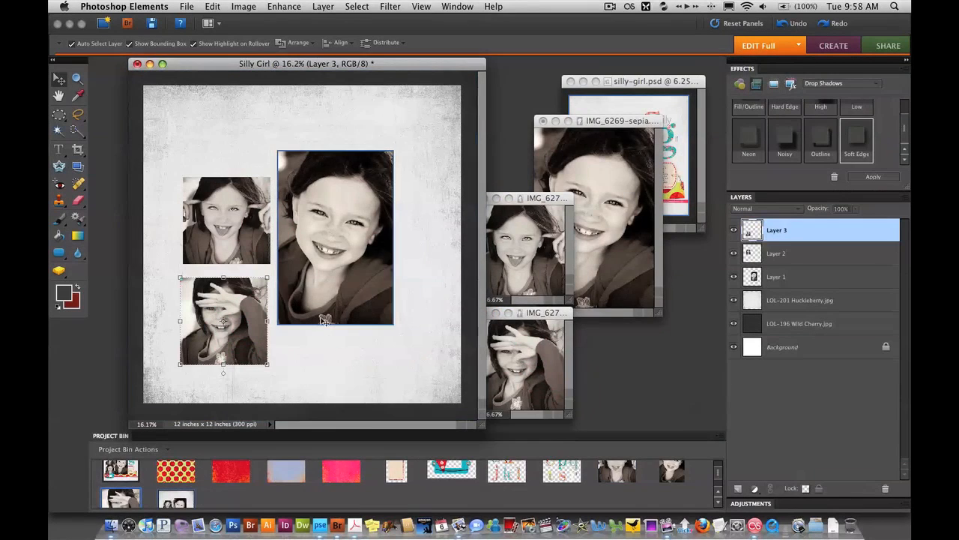
pyautogui.moveTo(230, 215); pyautogui.dragTo(232, 182)
pyautogui.moveTo(238, 335); pyautogui.dragTo(248, 295)
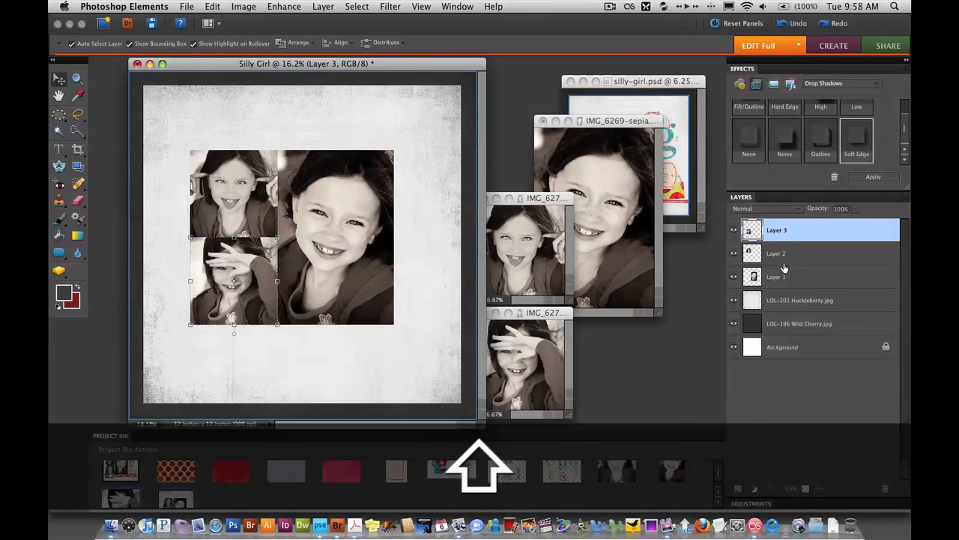
# Merge the three photo layers into one and move the photo group toward the left edge of the light paper
pyautogui.keyDown('shift'); pyautogui.click(784, 277); pyautogui.keyUp('shift')
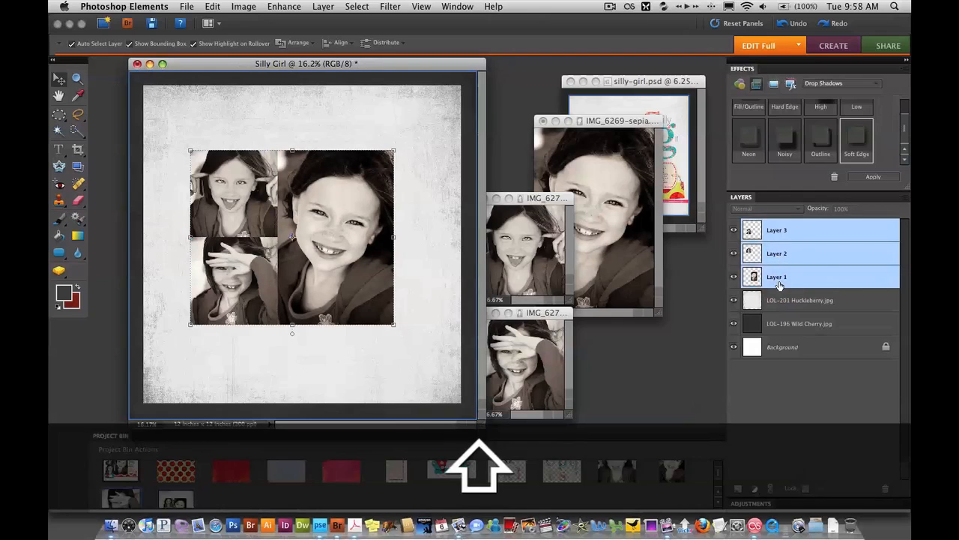
pyautogui.click(906, 200)
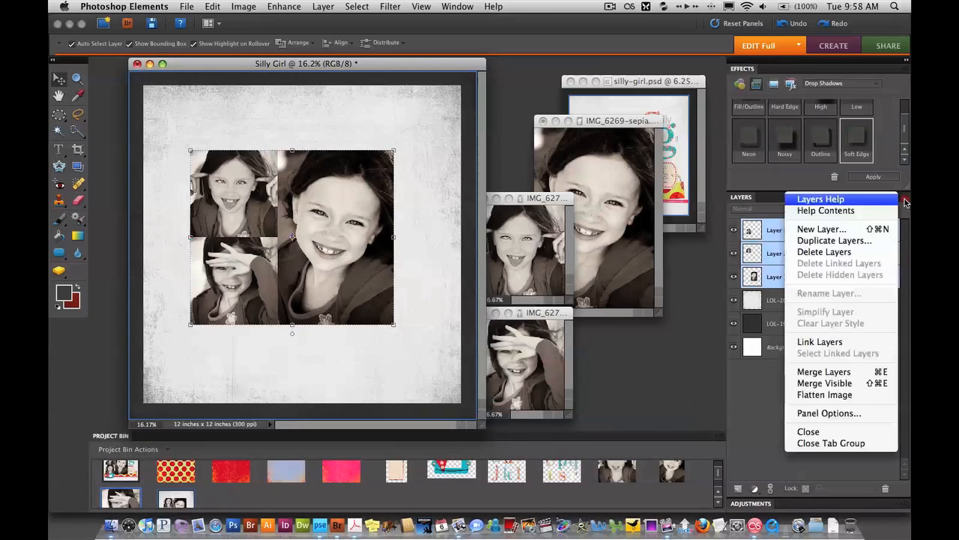
pyautogui.click(857, 372)
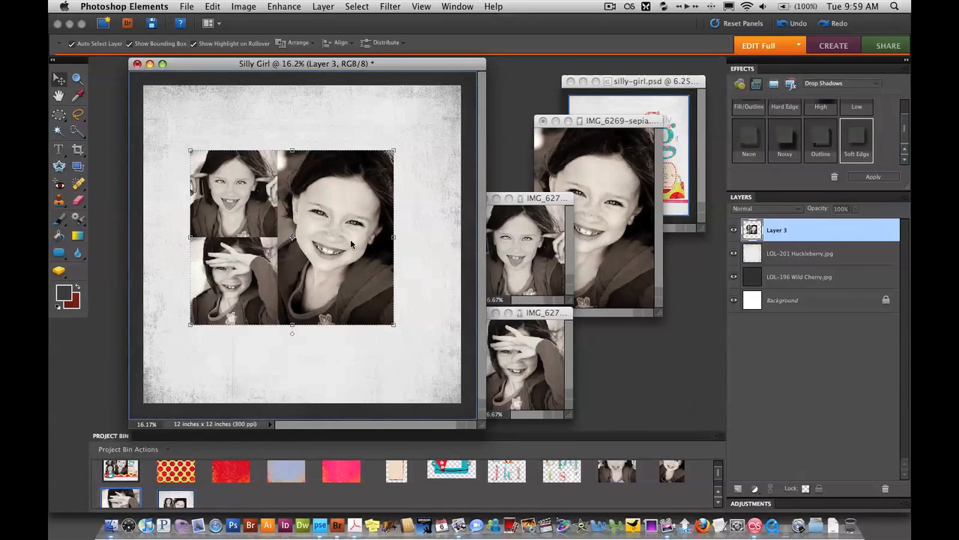
pyautogui.moveTo(296, 265); pyautogui.dragTo(264, 271)
pyautogui.click(265, 271)
# Minimize the windows of the three original sepia photos
pyautogui.click(556, 121)
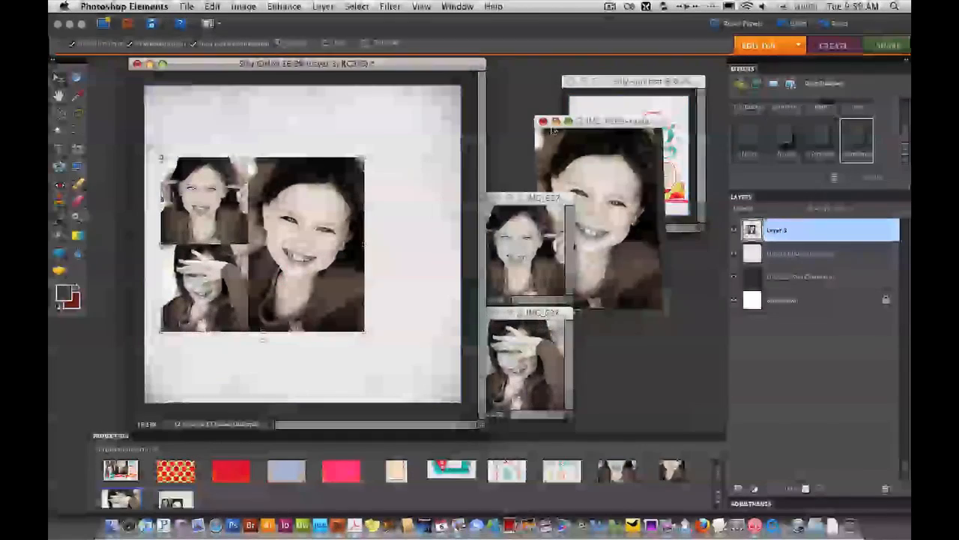
pyautogui.click(496, 199)
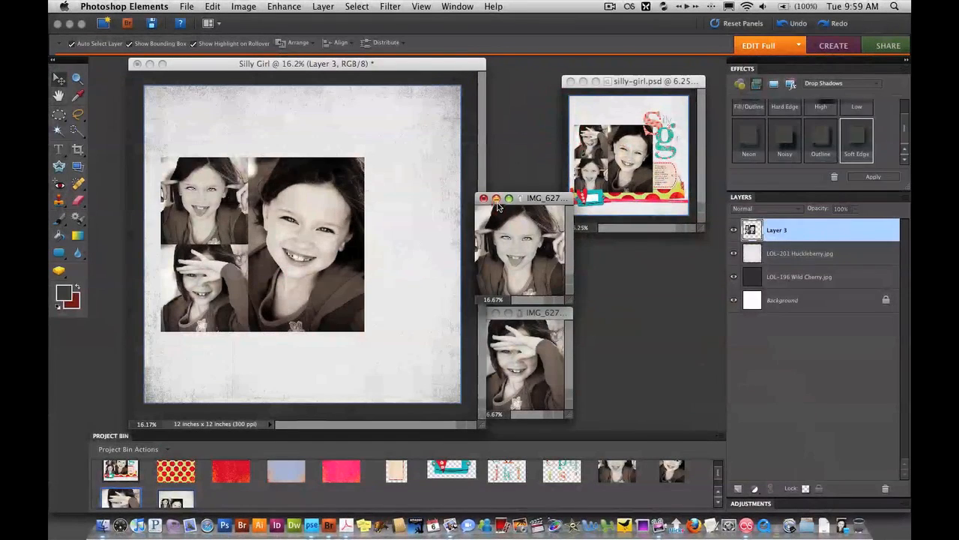
pyautogui.click(498, 312)
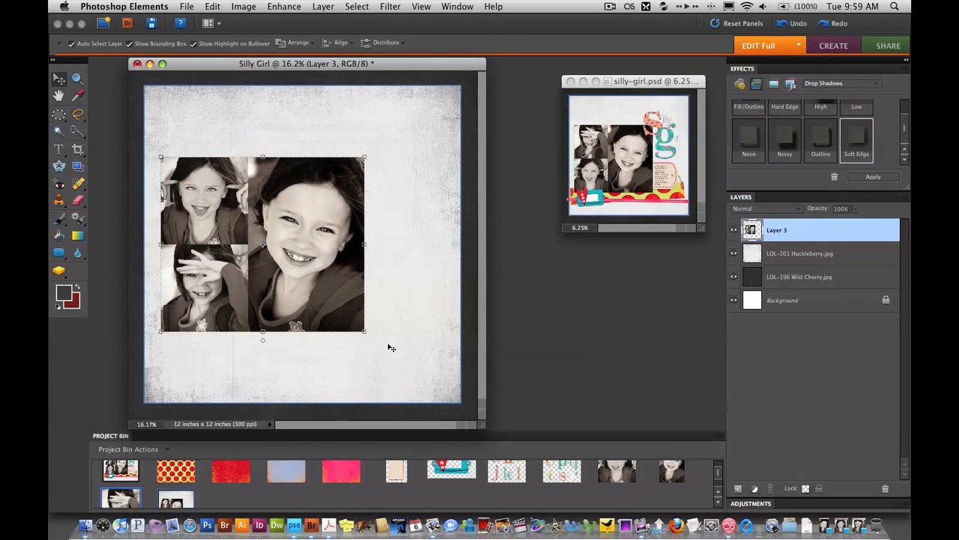
# Open LOL-188 Cherry Pie.jpg in its own window at 12.5% zoom, overlapping the Silly Girl page
pyautogui.click(175, 472)
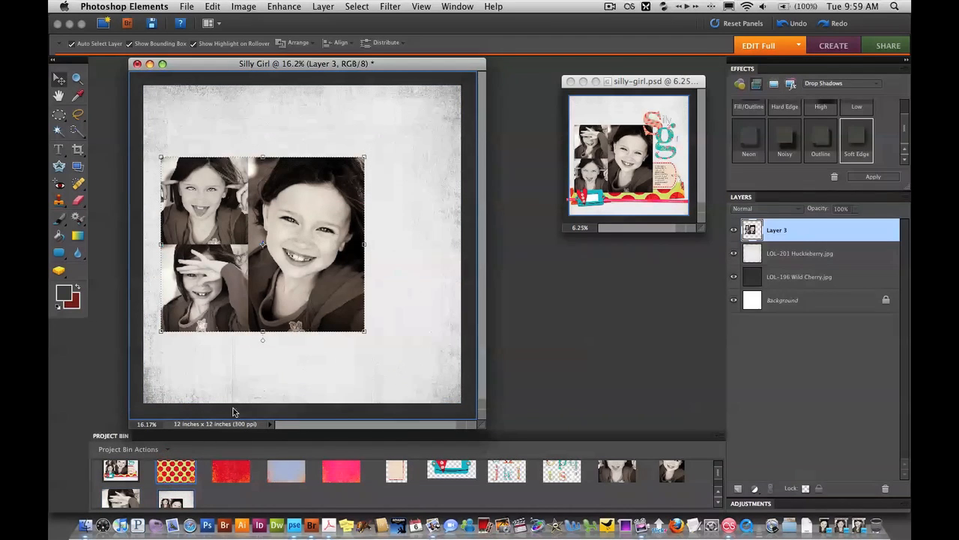
pyautogui.doubleClick(177, 475)
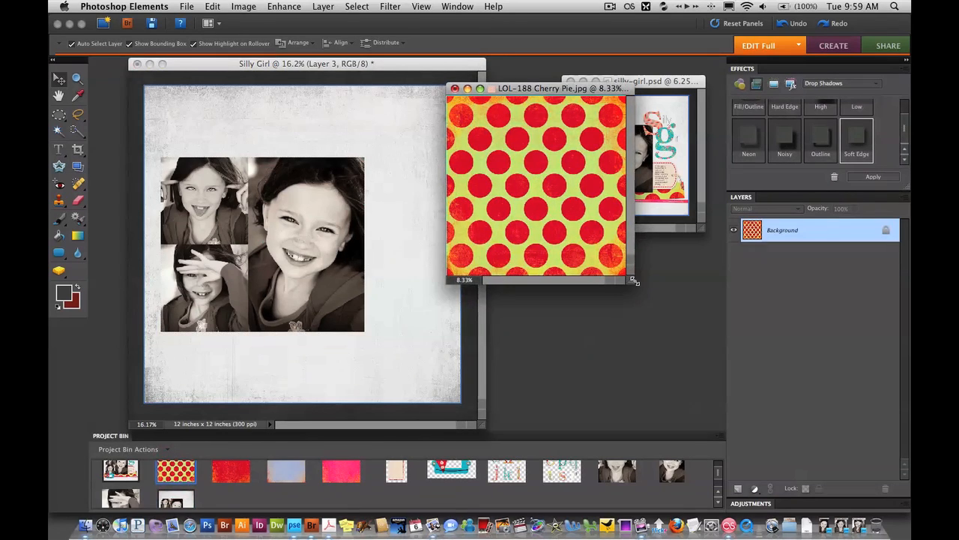
pyautogui.press('super+equal')
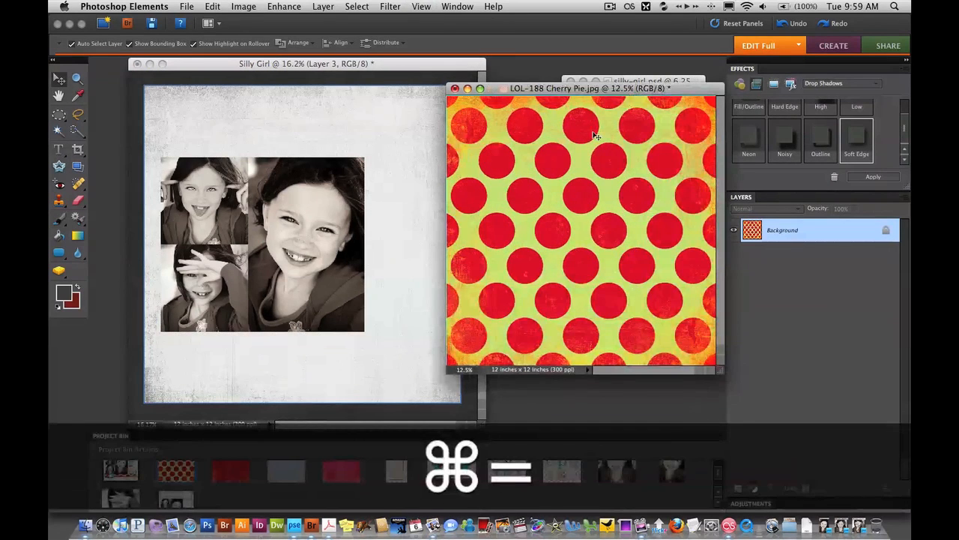
pyautogui.moveTo(597, 89); pyautogui.dragTo(409, 87)
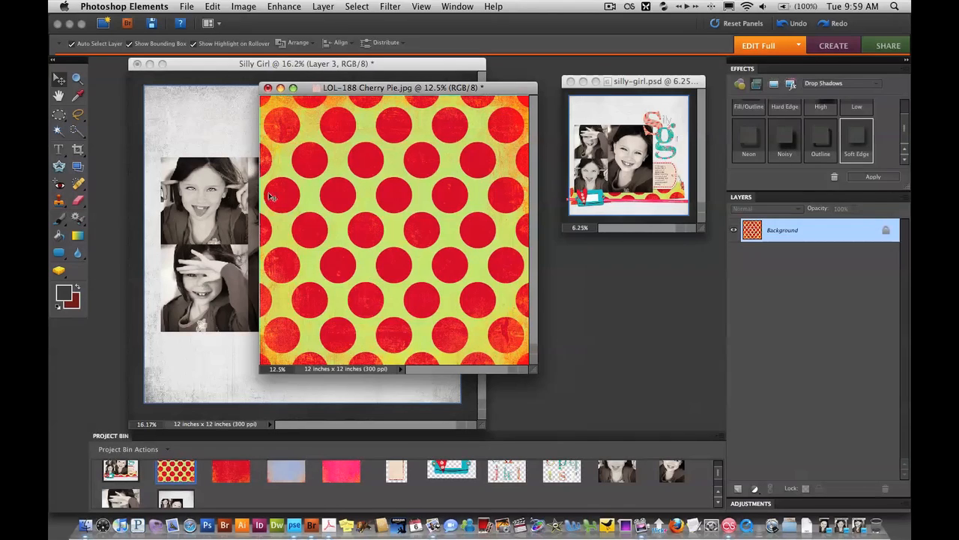
# Copy a wide horizontal strip from the lower part of the Cherry Pie paper using the Rectangular Marquee tool
pyautogui.click(58, 119)
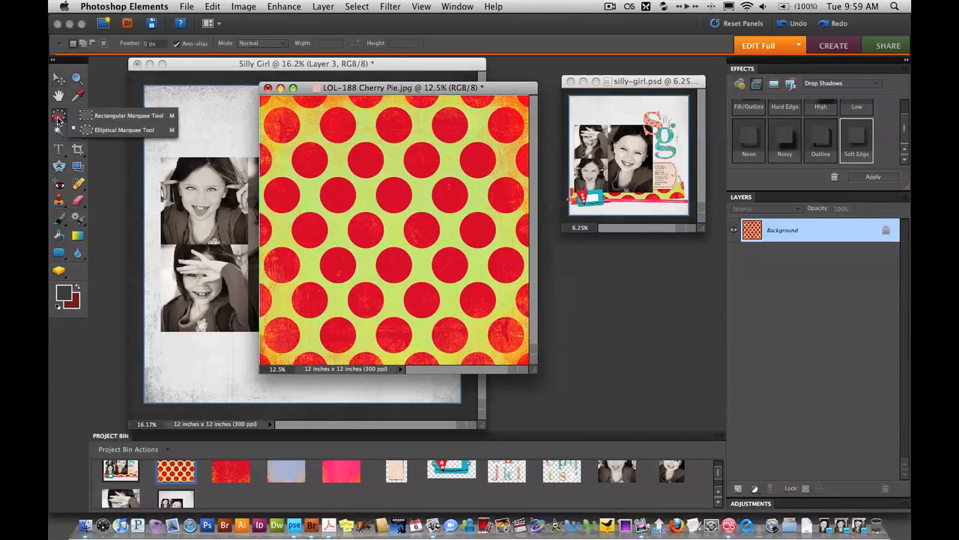
pyautogui.click(103, 118)
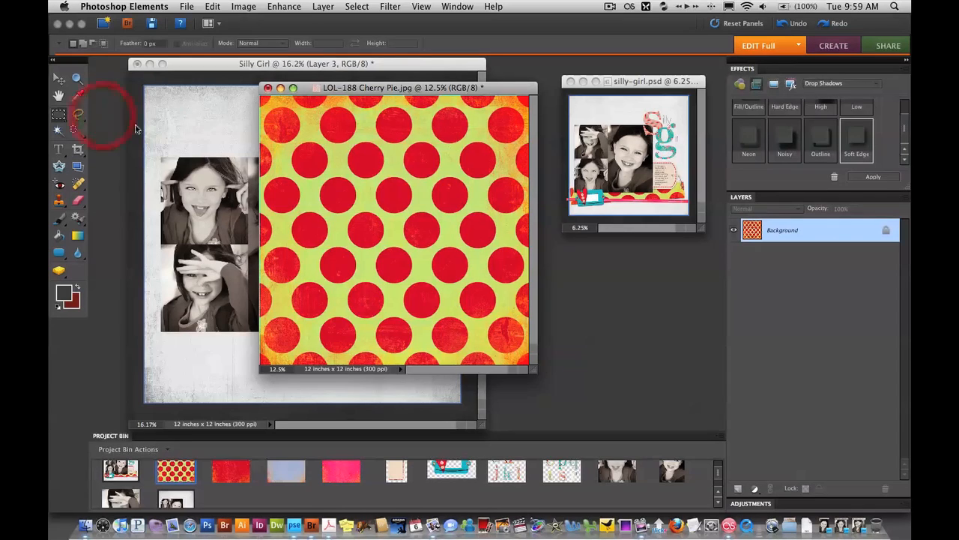
pyautogui.moveTo(279, 262); pyautogui.dragTo(514, 300)
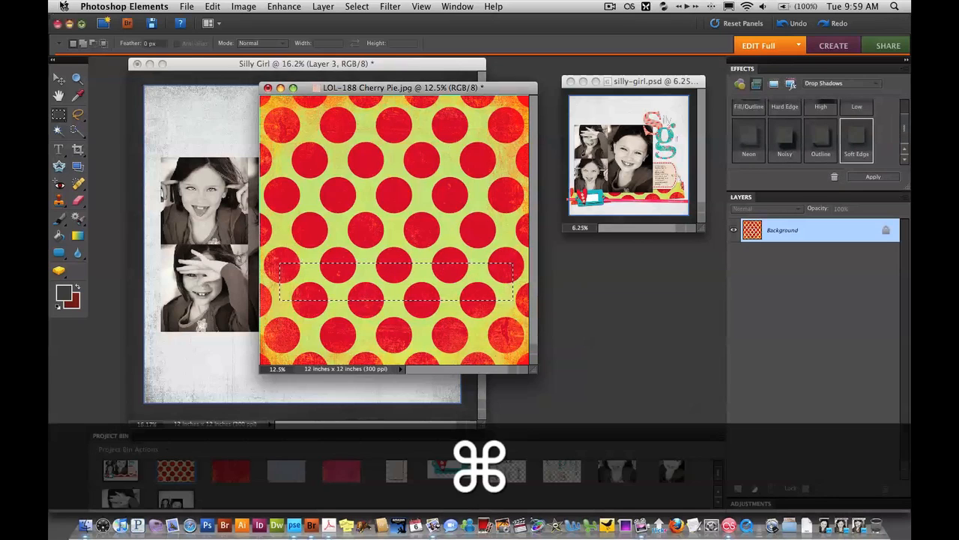
pyautogui.press('super+c')
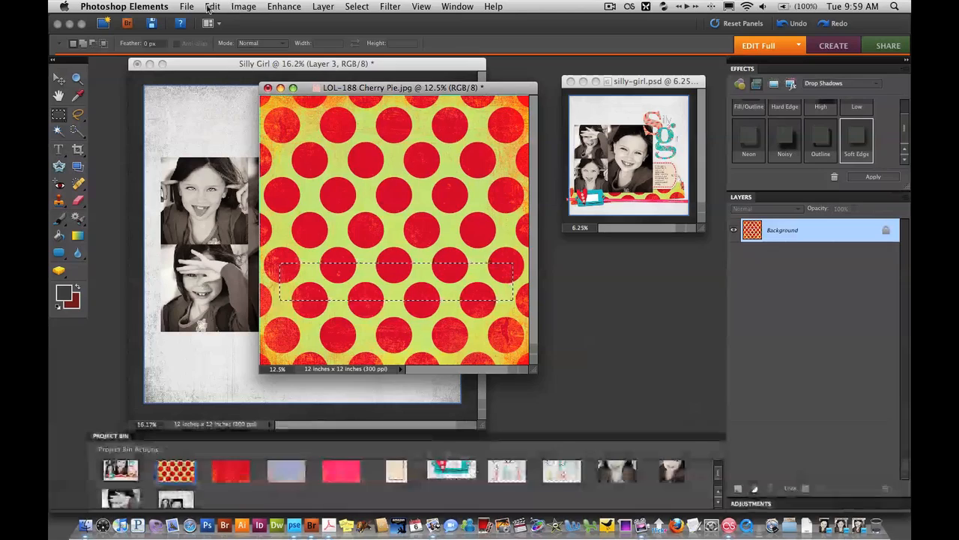
pyautogui.click(214, 6)
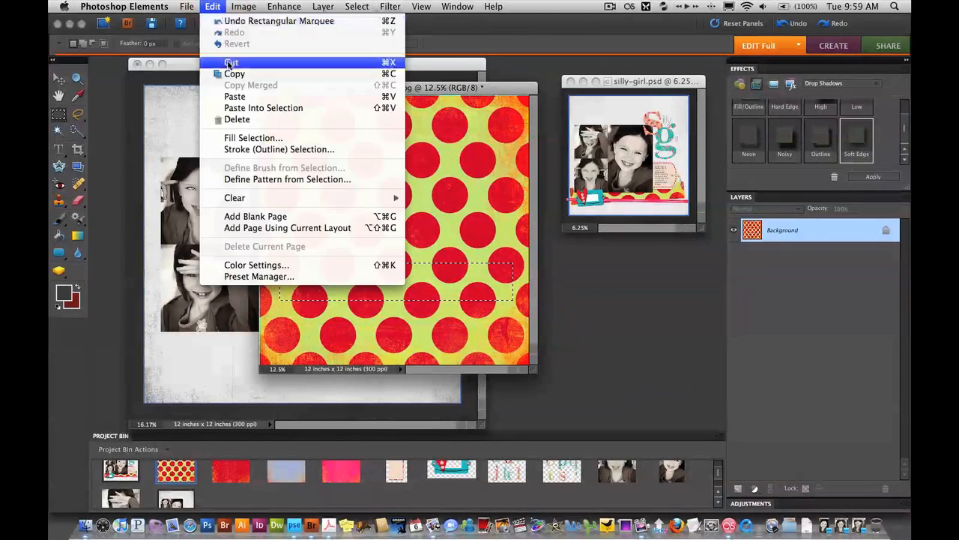
pyautogui.click(246, 75)
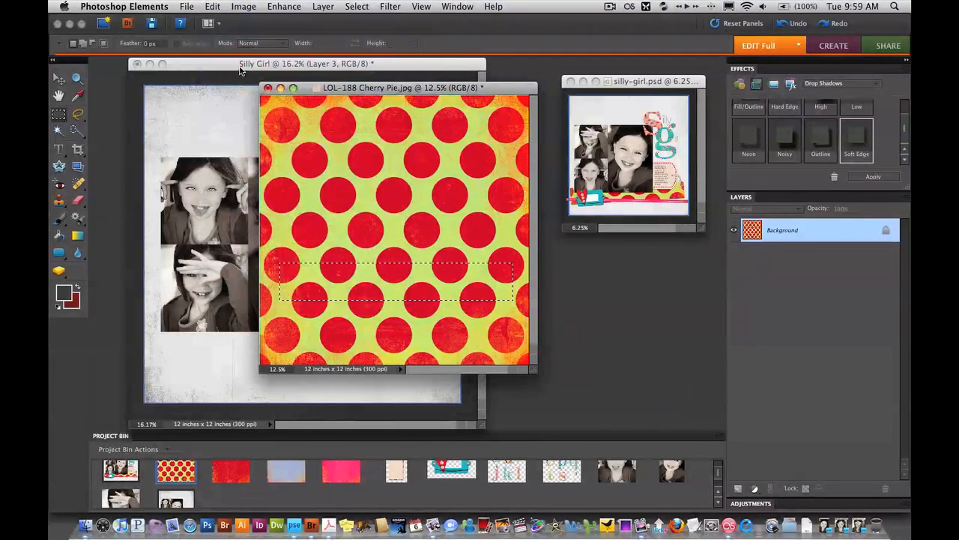
# Paste the polka dot strip onto the Silly Girl page, place it at the photos' lower edge and tilt it slightly counterclockwise
pyautogui.click(256, 234)
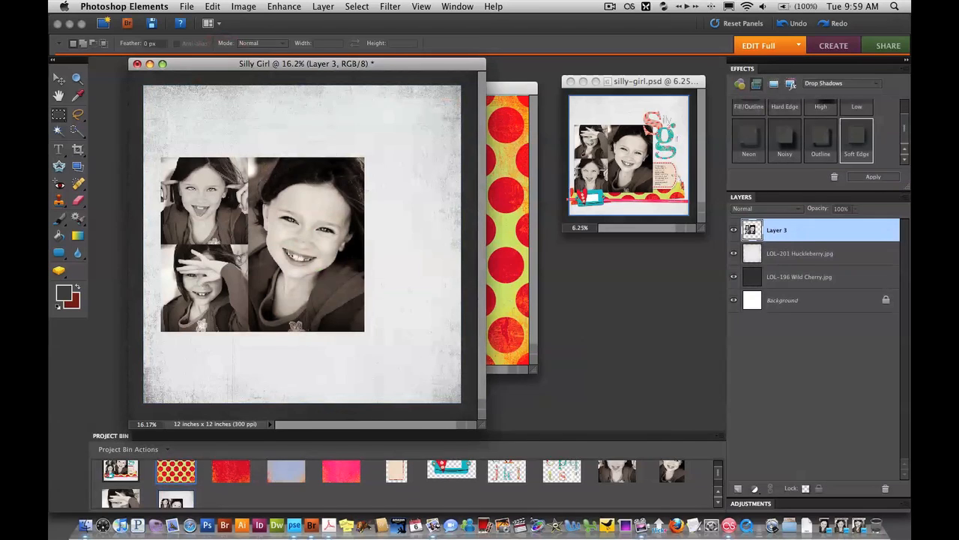
pyautogui.press('super+v')
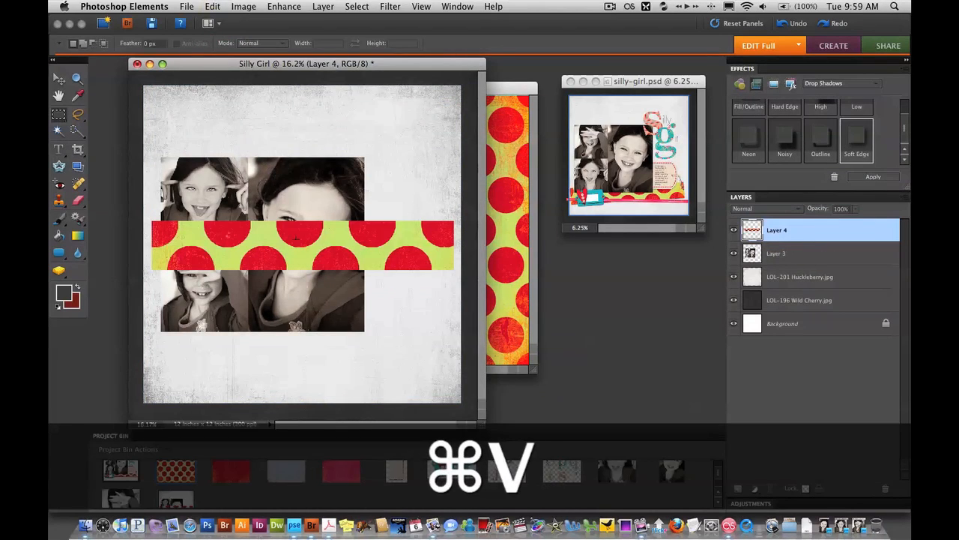
pyautogui.press('v')
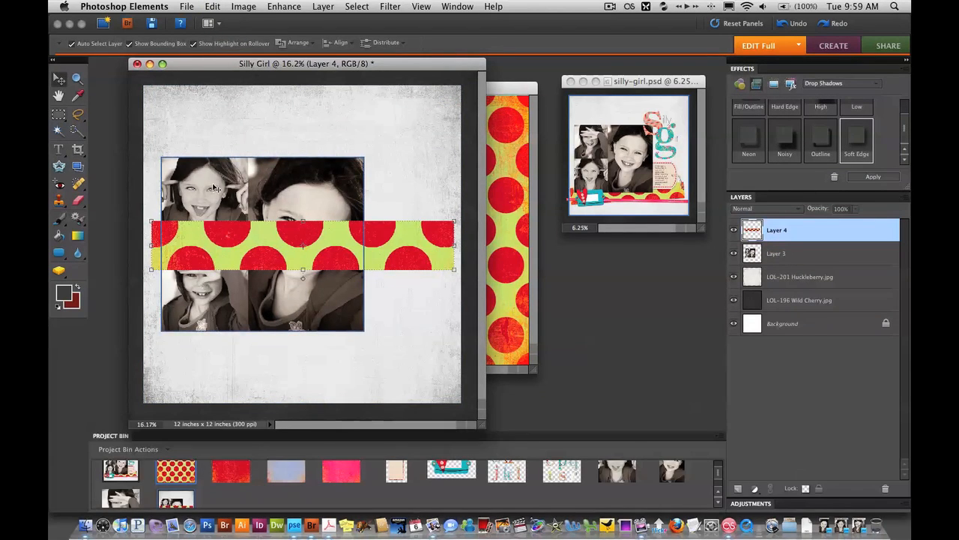
pyautogui.moveTo(250, 253); pyautogui.dragTo(252, 350)
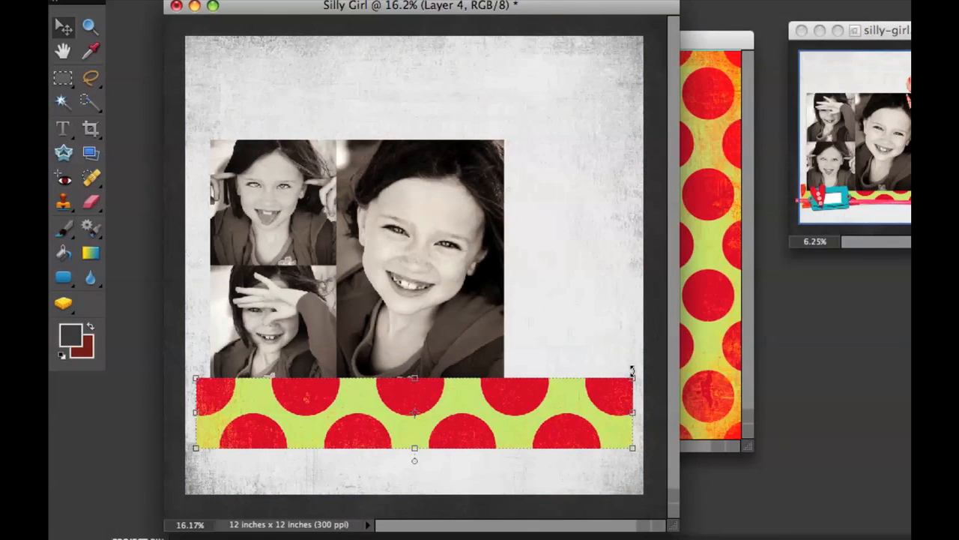
pyautogui.moveTo(631, 371); pyautogui.dragTo(633, 365)
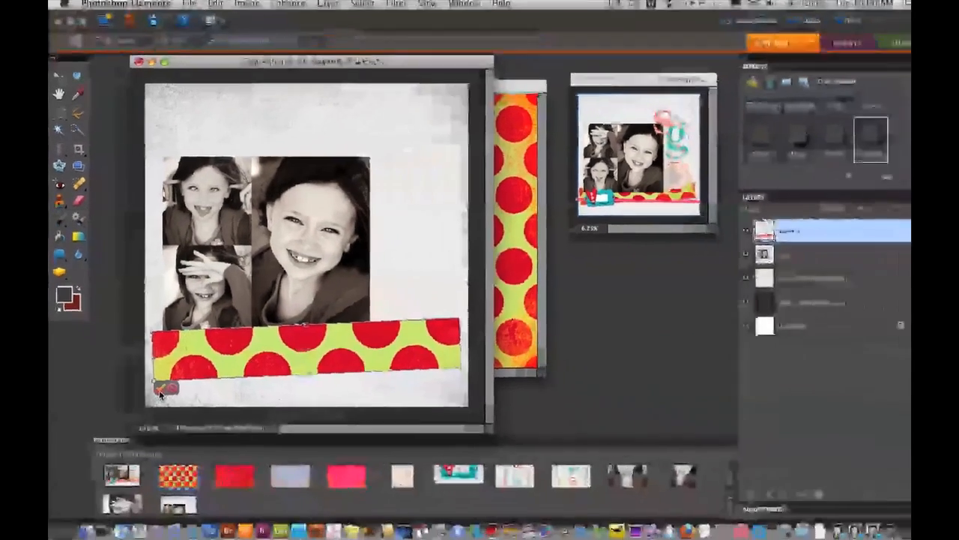
pyautogui.click(206, 469)
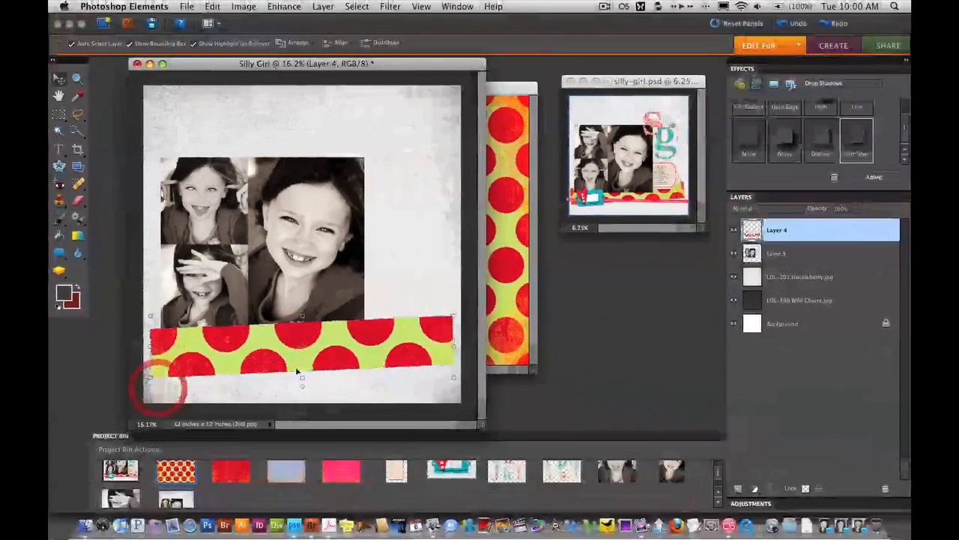
# Place the polka dot strip's layer beneath the photo layer and shift the strip slightly upward so the photos overlap it
pyautogui.click(810, 232)
pyautogui.moveTo(814, 247); pyautogui.dragTo(814, 264)
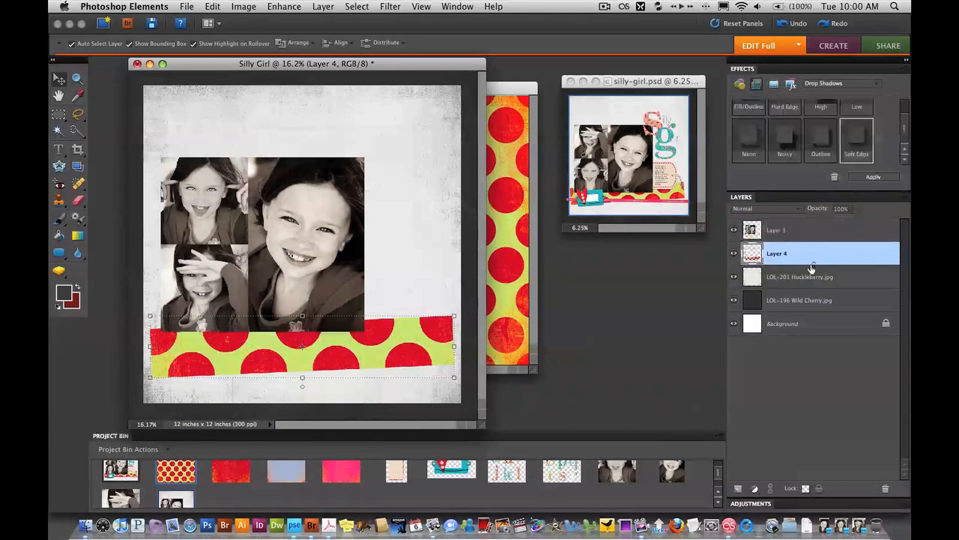
pyautogui.moveTo(426, 338); pyautogui.dragTo(426, 325)
pyautogui.hotkey('ctrl', 'z')
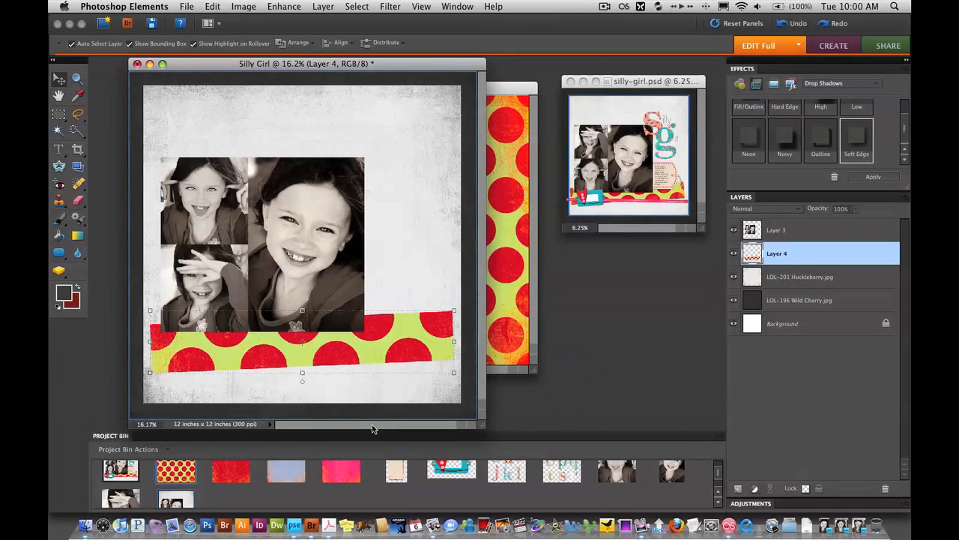
# Copy a very thin horizontal strip from LOL-197 Raspberry.jpg and paste it onto the Silly Girl page
pyautogui.click(344, 470)
pyautogui.doubleClick(343, 470)
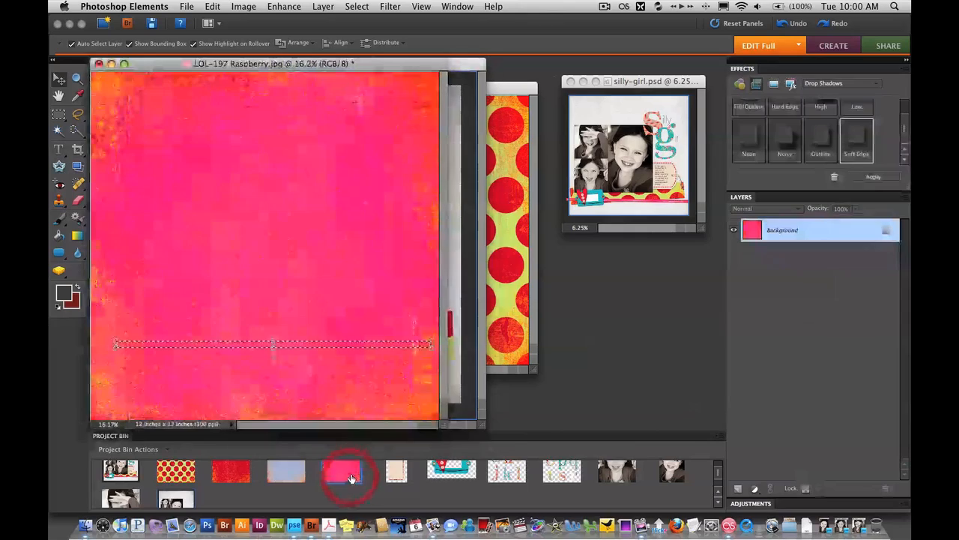
pyautogui.press('m')
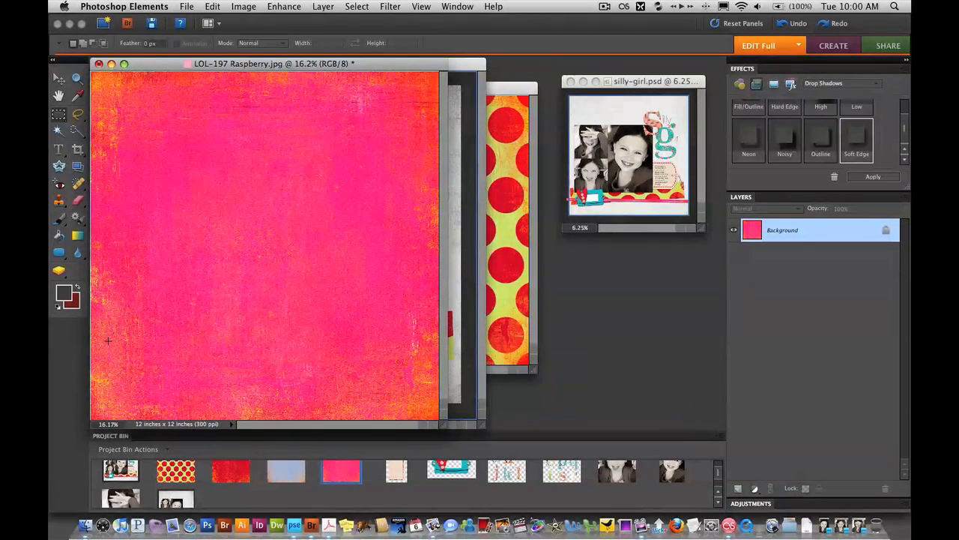
pyautogui.moveTo(405, 347); pyautogui.dragTo(431, 349)
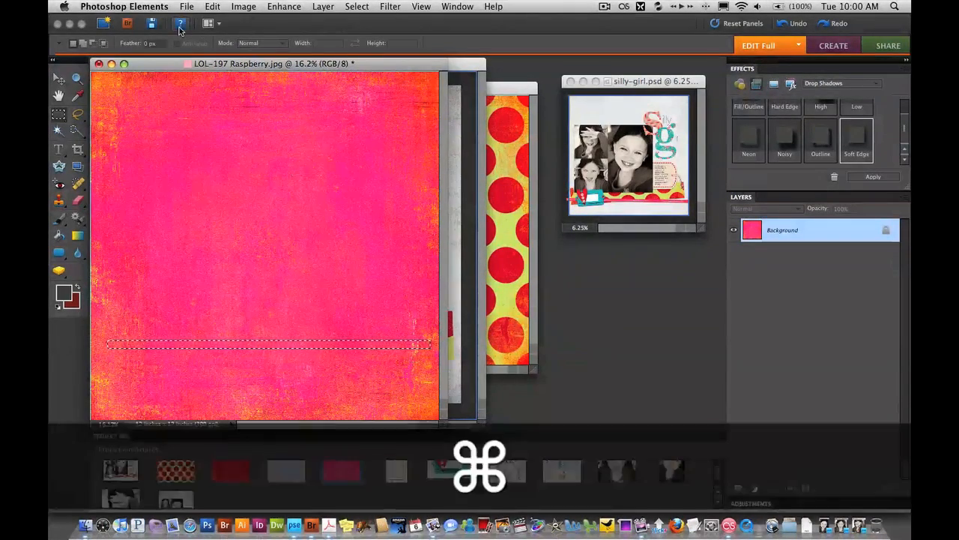
pyautogui.press('super+c')
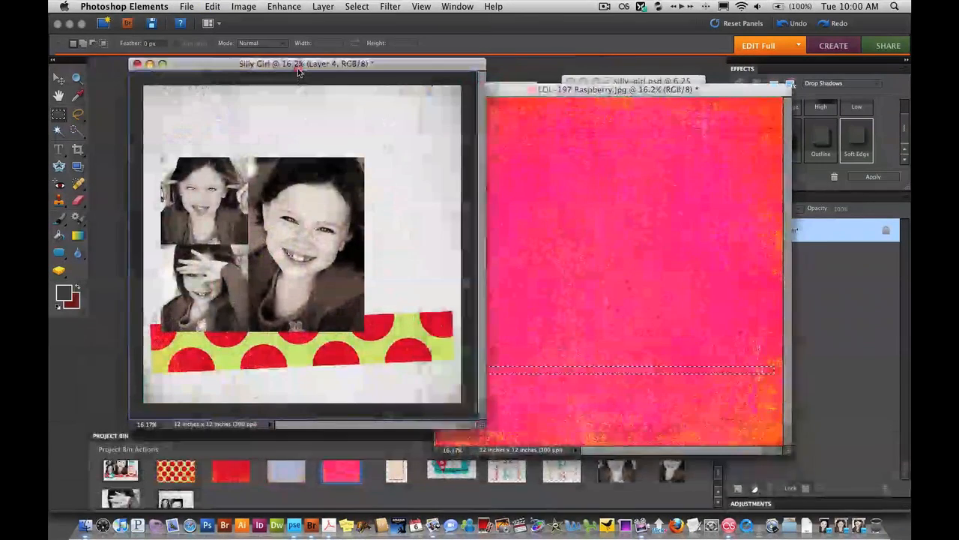
pyautogui.click(298, 71)
pyautogui.press('super+v')
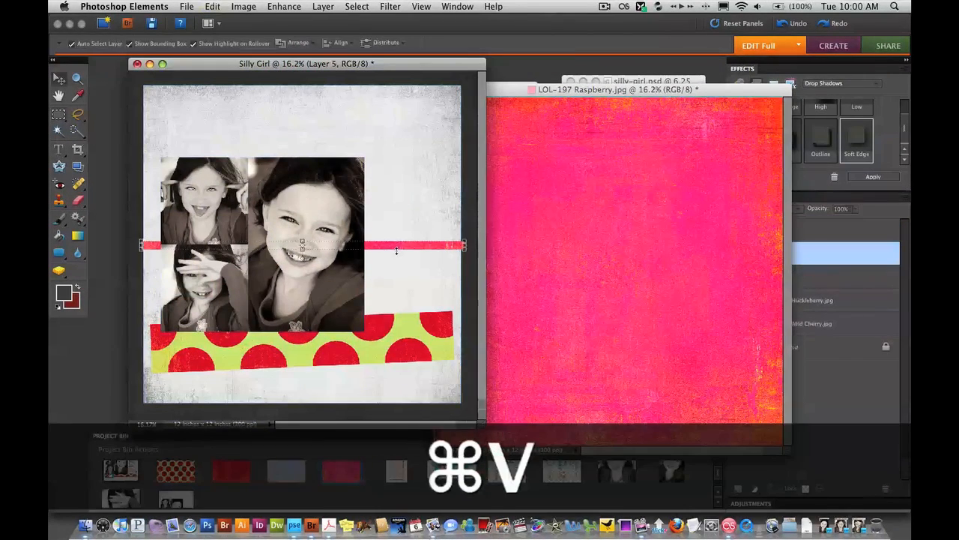
# Position the thin pink strip just below the polka dot strip and minimize the LOL-197 Raspberry and Cherry Pie paper windows
pyautogui.moveTo(397, 252); pyautogui.dragTo(400, 379)
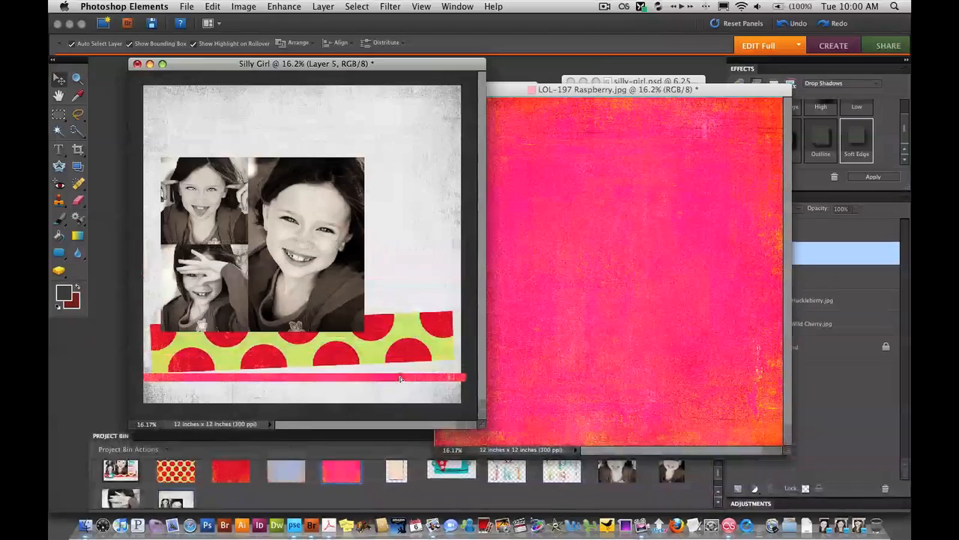
pyautogui.click(523, 89)
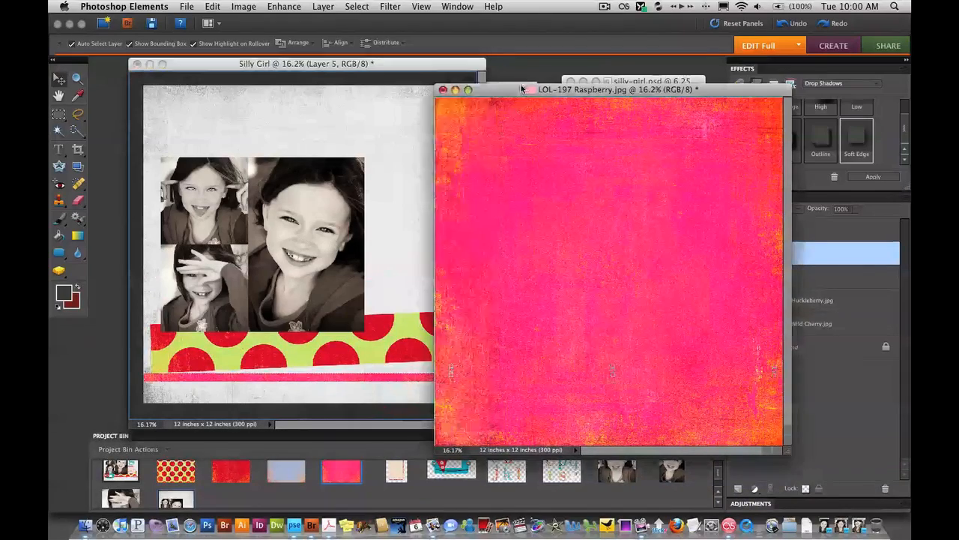
pyautogui.click(455, 89)
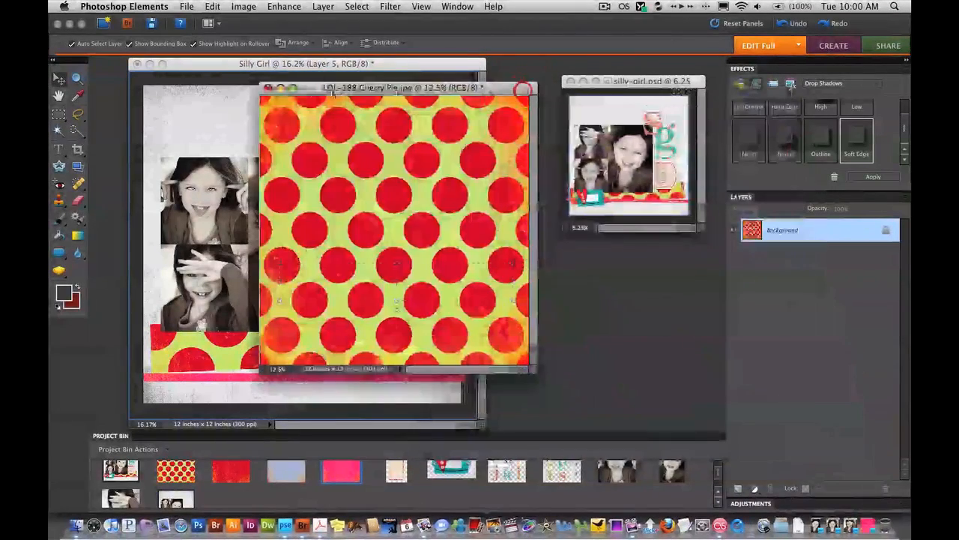
pyautogui.click(281, 88)
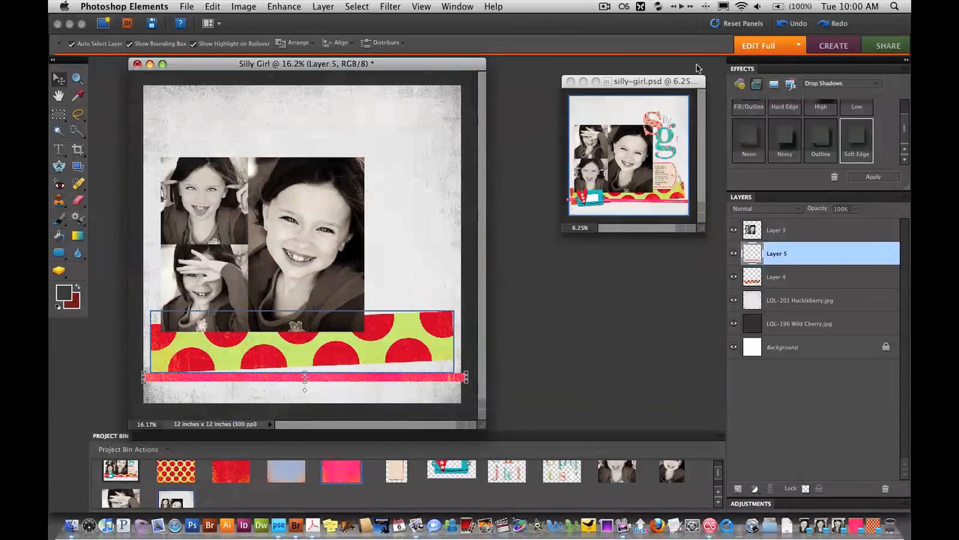
# Examine the finished silly-girl.psd layout at a larger size, then shrink it to 6.25% and place its window beside the working page
pyautogui.click(680, 86)
pyautogui.press('super+0')
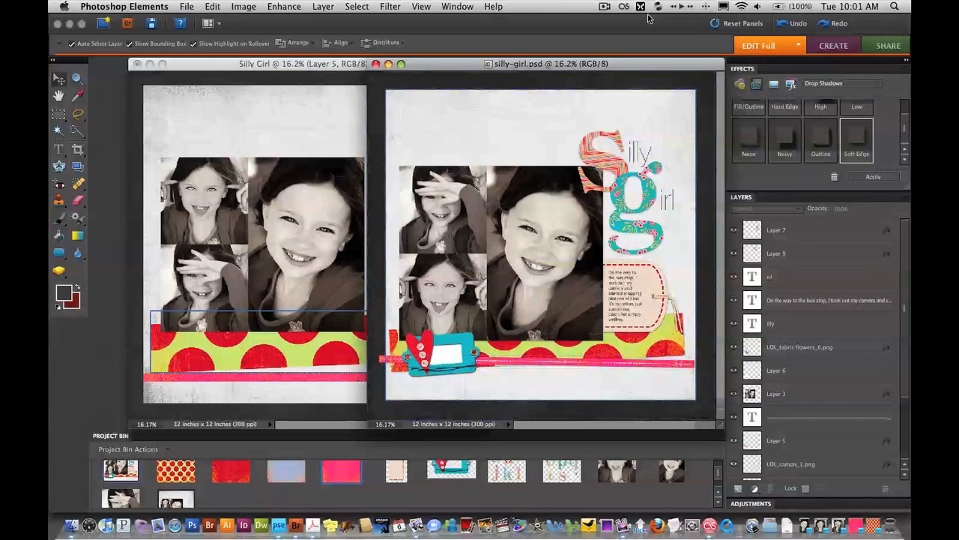
pyautogui.press('super+minus')
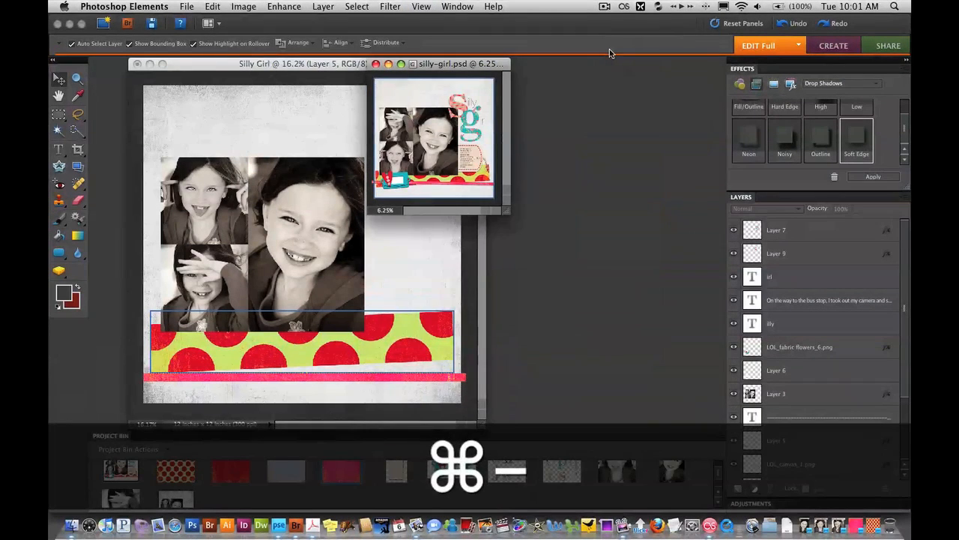
pyautogui.moveTo(437, 68); pyautogui.dragTo(643, 74)
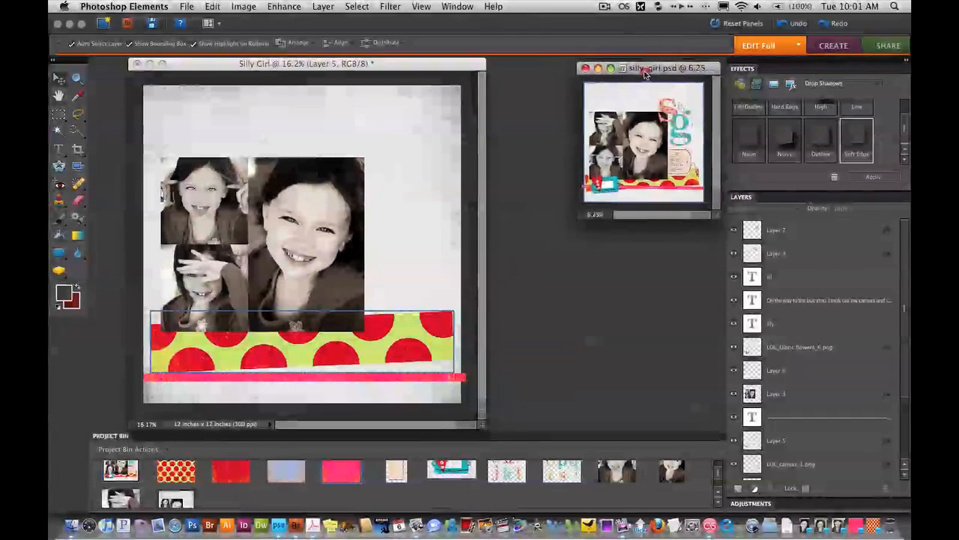
# Start a Helvetica Neue text line at the beginning of the pink strip on the Silly Girl page and set its colour to white
pyautogui.click(248, 61)
pyautogui.click(60, 151)
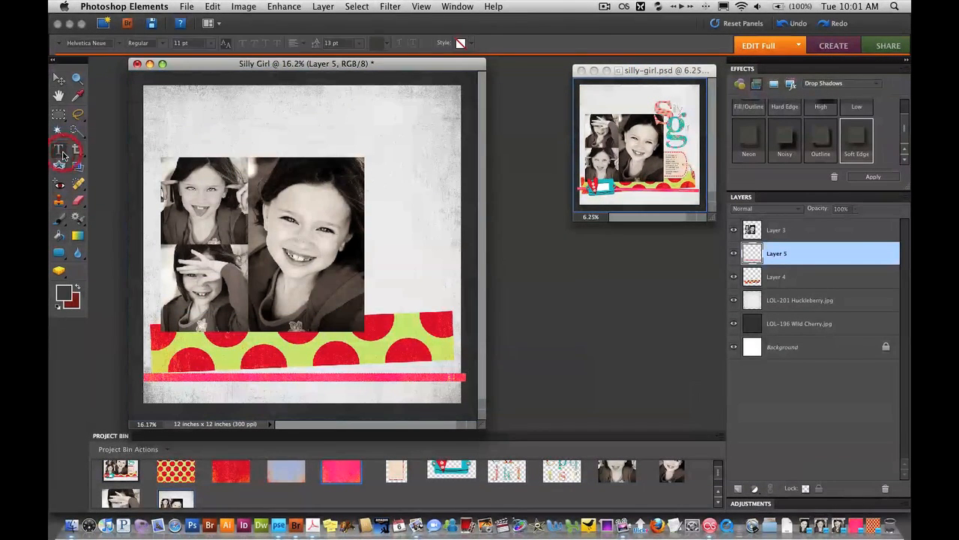
pyautogui.click(149, 378)
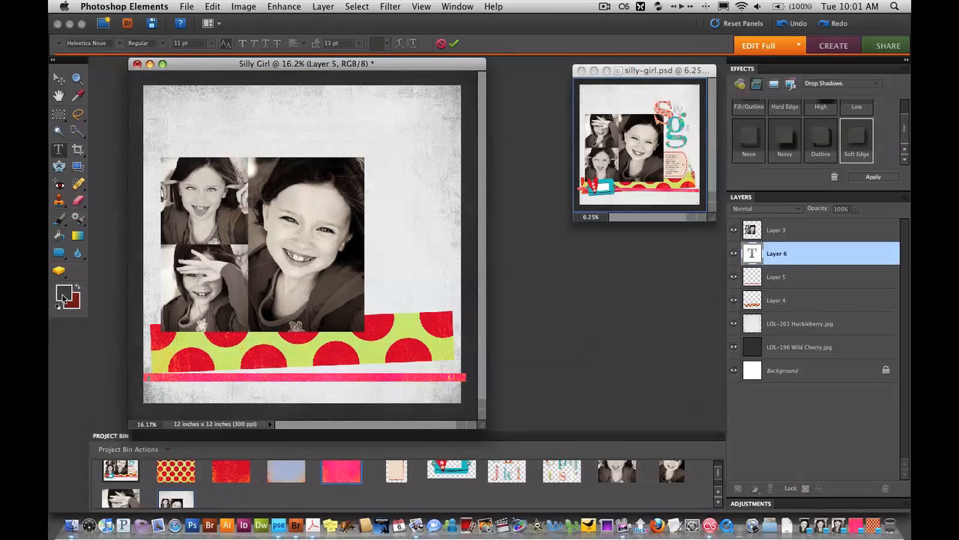
pyautogui.click(386, 46)
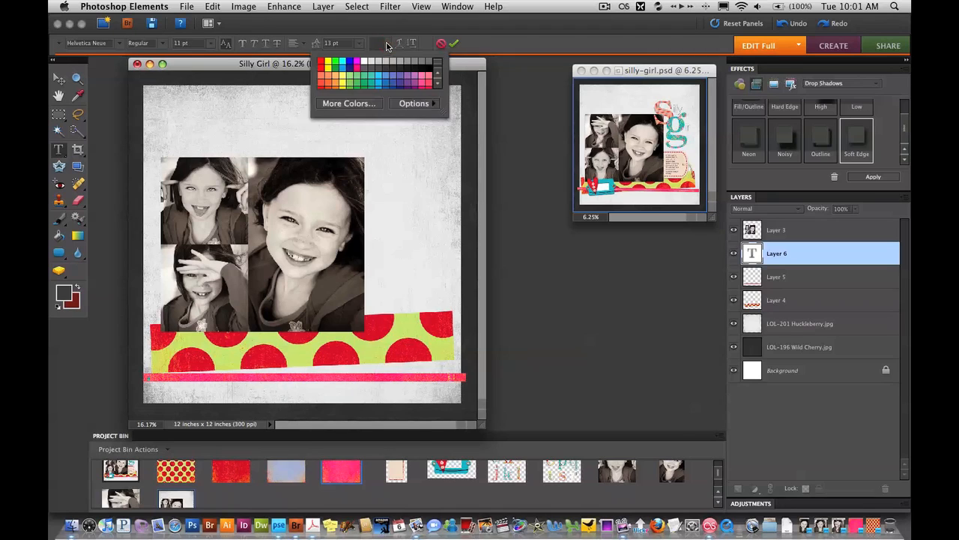
pyautogui.click(365, 60)
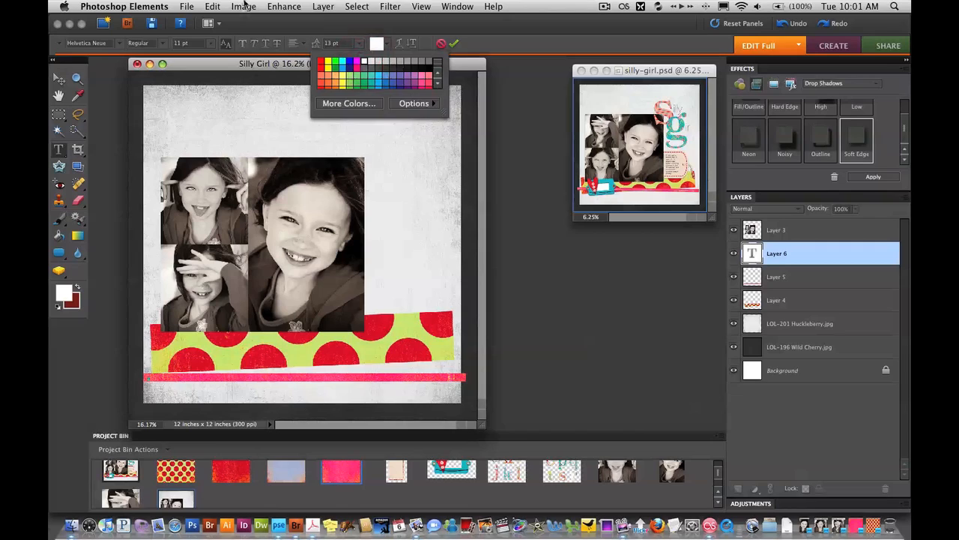
pyautogui.click(487, 43)
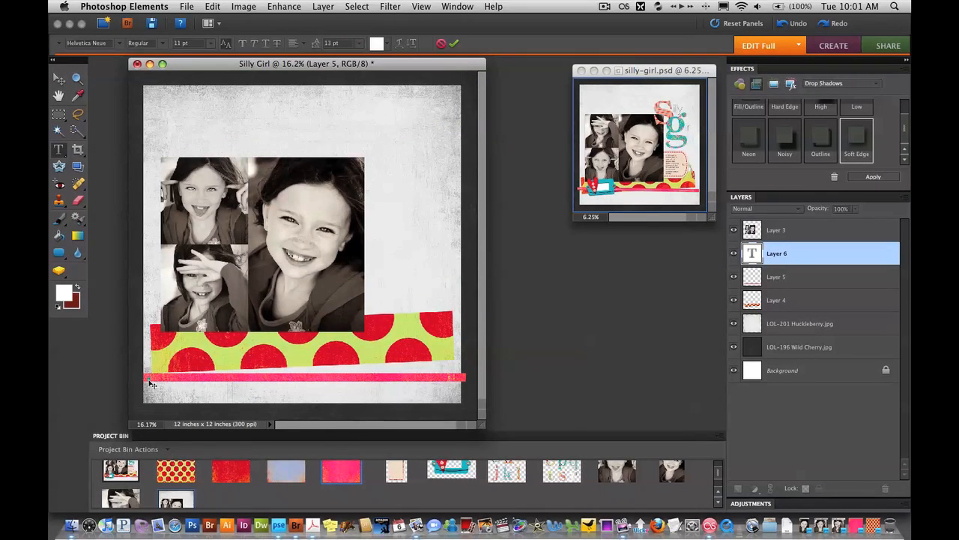
# Enter a row of dashes as stitching on the pink strip and set the text size to 18 pt
pyautogui.press('super+equal')
pyautogui.scroll(-4, 197, 368)
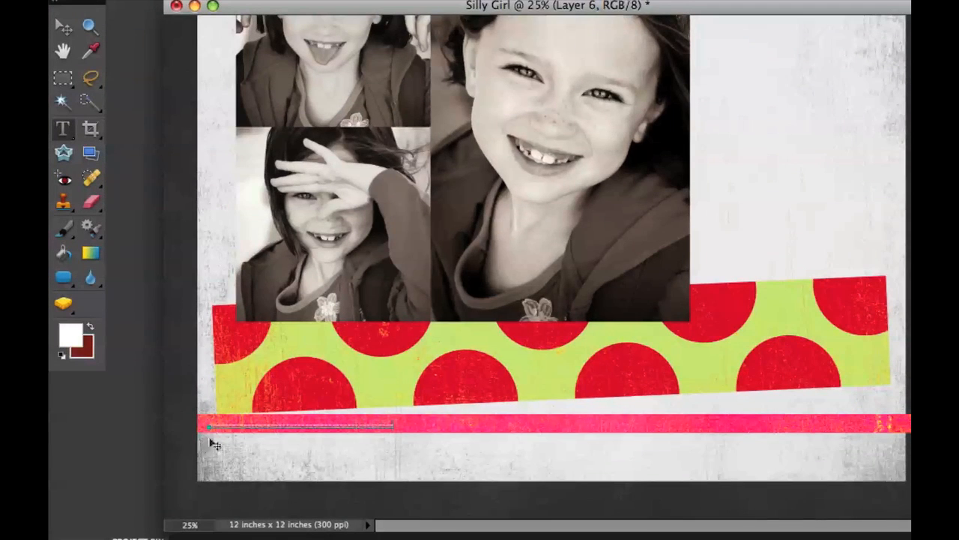
pyautogui.press('super+a')
pyautogui.click(247, 63)
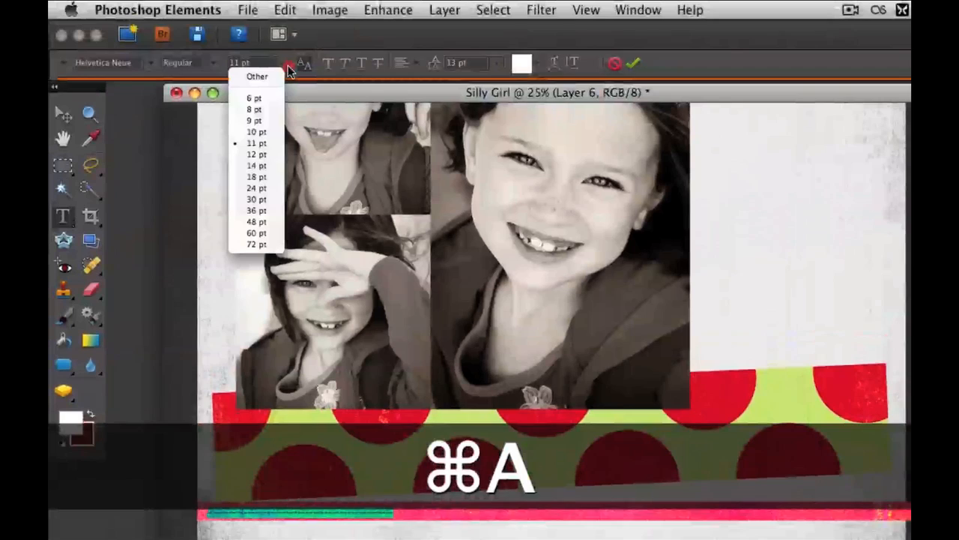
pyautogui.click(275, 193)
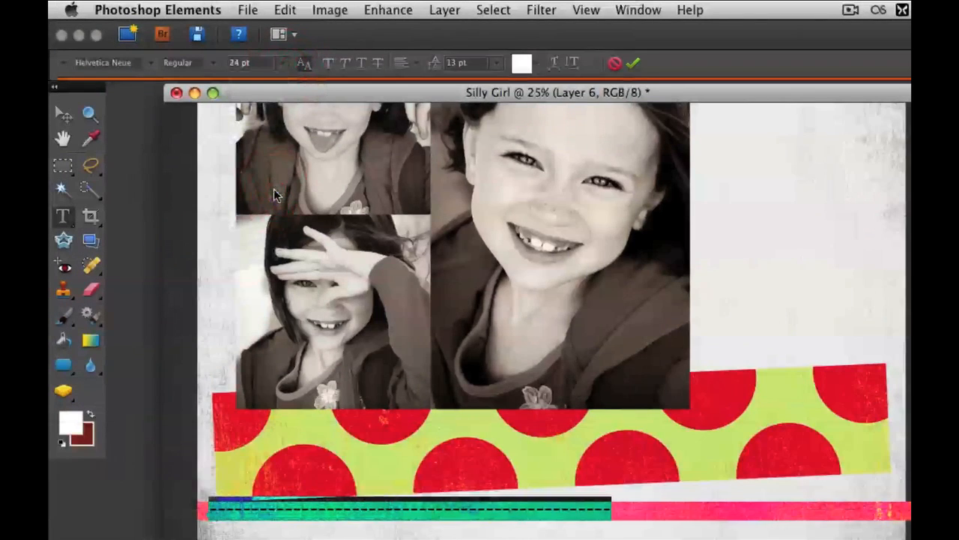
pyautogui.click(285, 61)
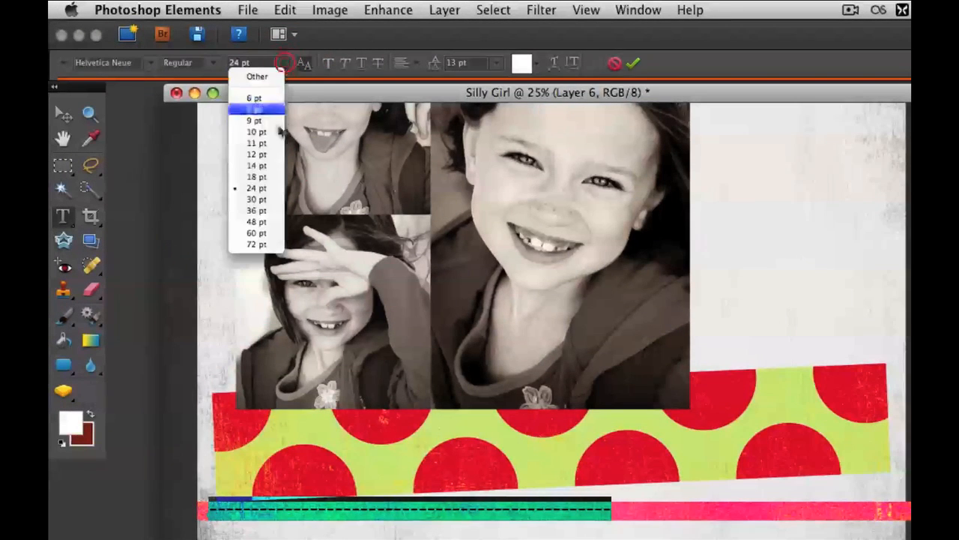
pyautogui.click(274, 178)
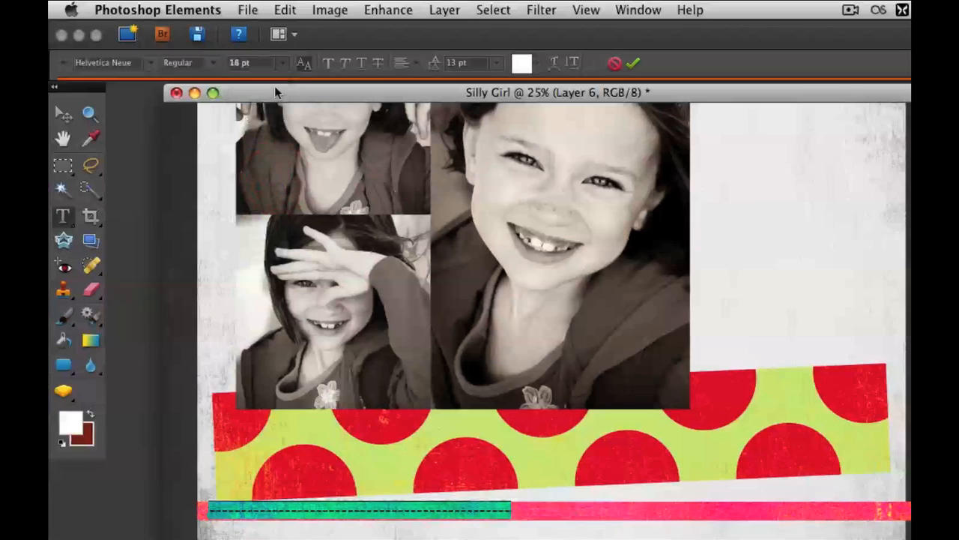
# Extend the row of dashes along the full length of the pink strip and commit the text
pyautogui.click(502, 511)
pyautogui.write('-------------------------------------------------------------')
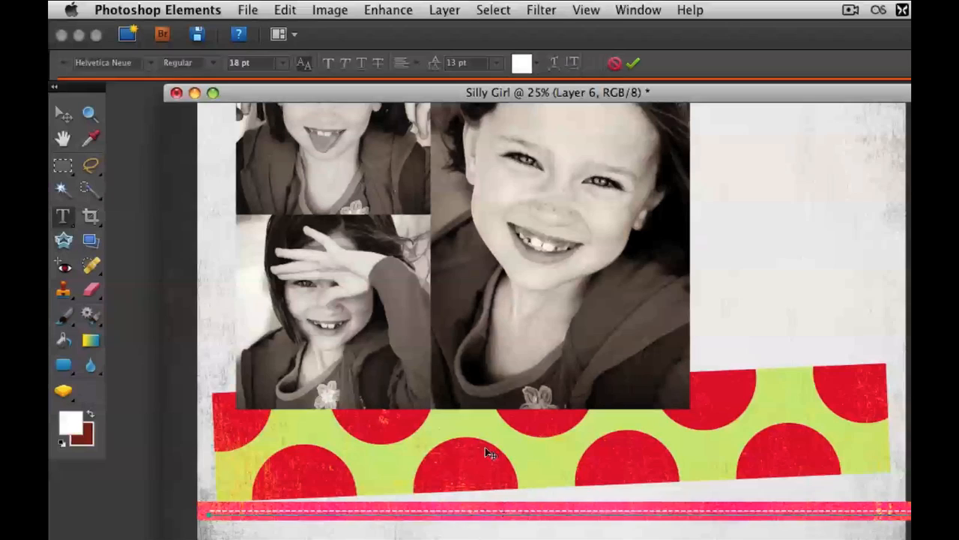
pyautogui.click(632, 66)
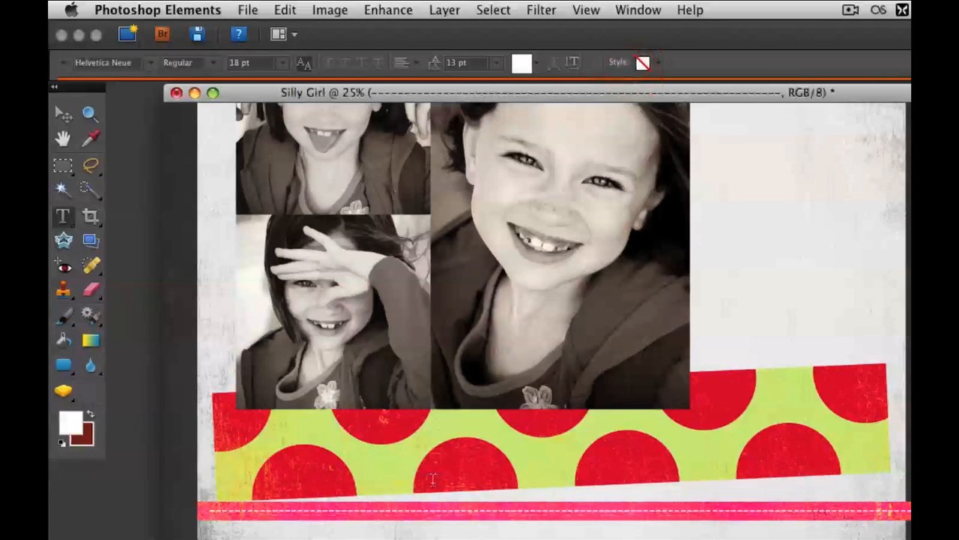
# Nudge the dashed stitching slightly to the left on the pink strip and link its text layer with Layer 5
pyautogui.click(63, 114)
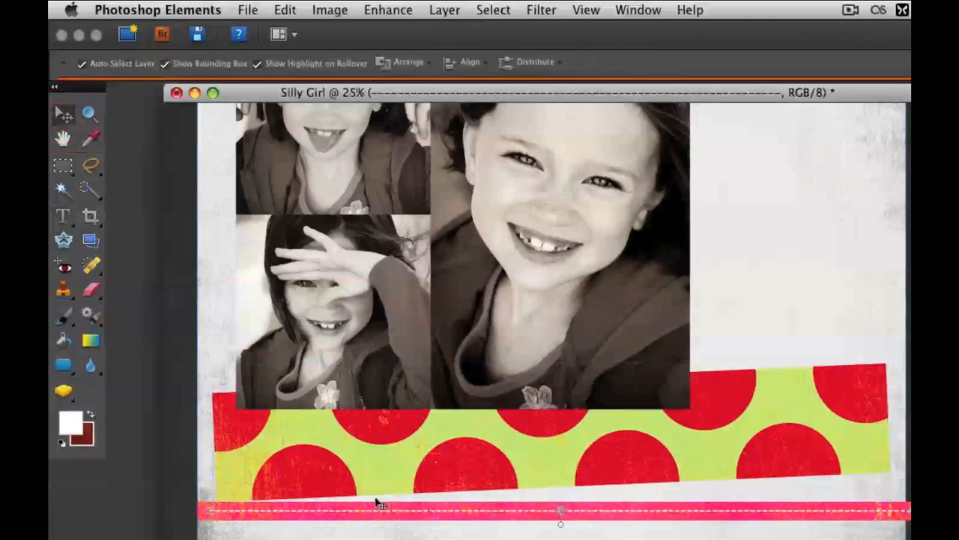
pyautogui.moveTo(373, 514); pyautogui.dragTo(368, 514)
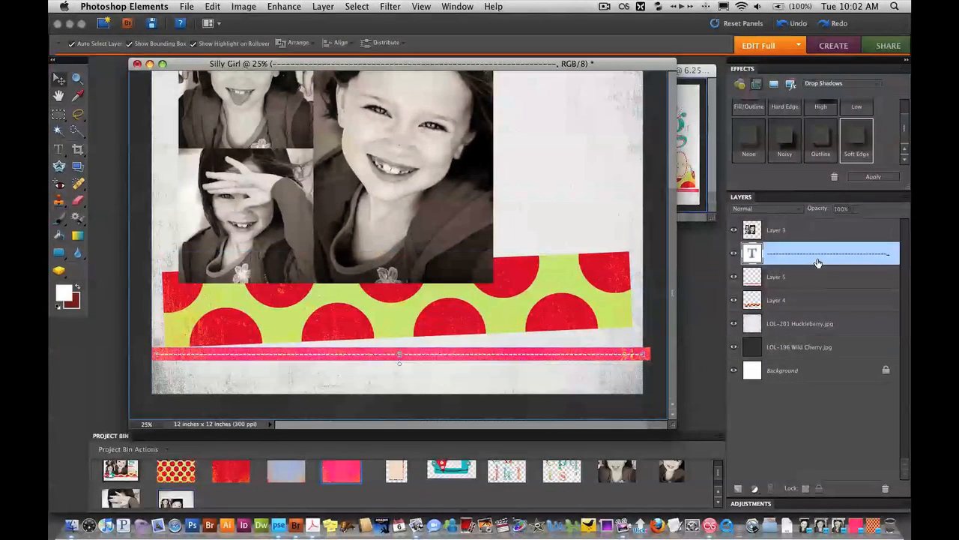
pyautogui.keyDown('super'); pyautogui.click(780, 283); pyautogui.keyUp('super')
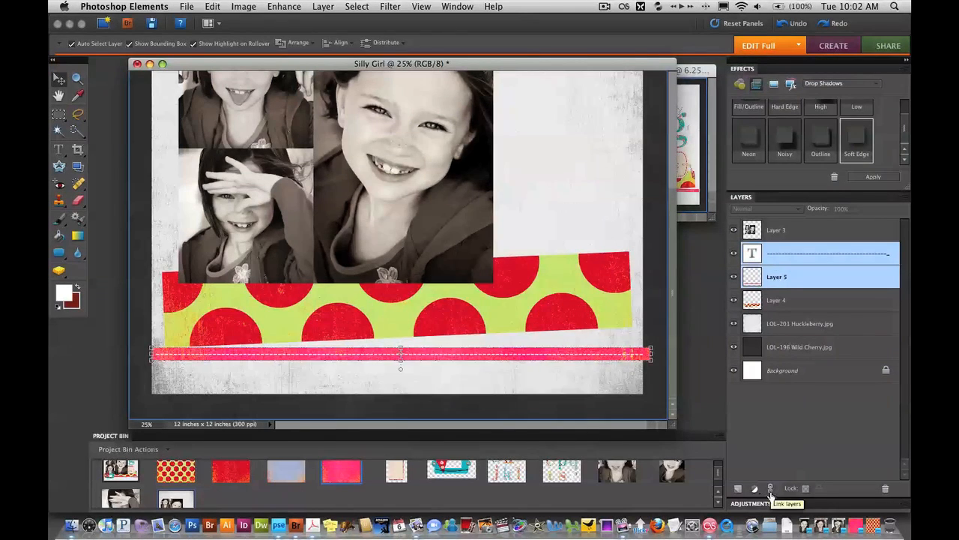
pyautogui.click(770, 493)
# Rotate the linked pink strip and stitching 0.9 degrees clockwise and move them up over the polka dot strip's lower edge
pyautogui.click(653, 341)
pyautogui.moveTo(653, 343); pyautogui.dragTo(652, 348)
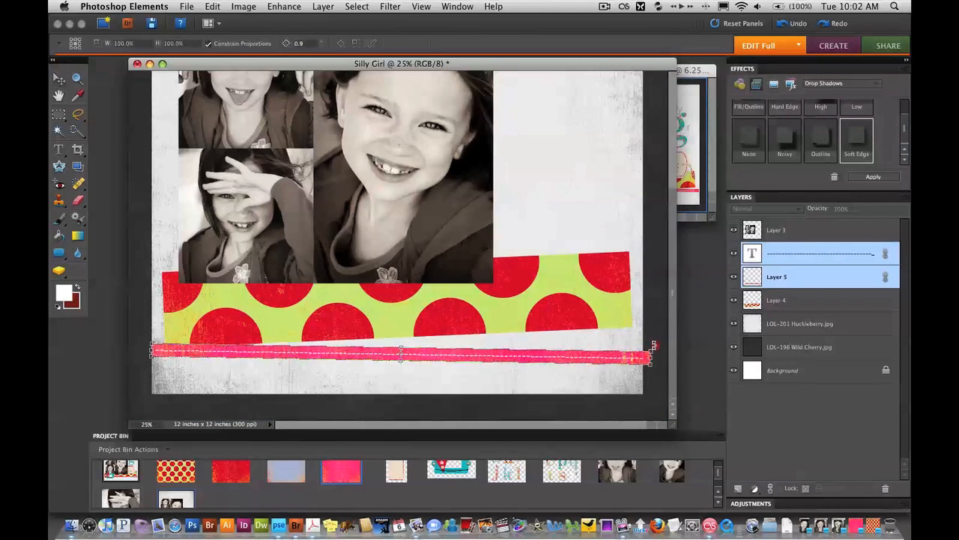
pyautogui.moveTo(558, 361); pyautogui.dragTo(558, 346)
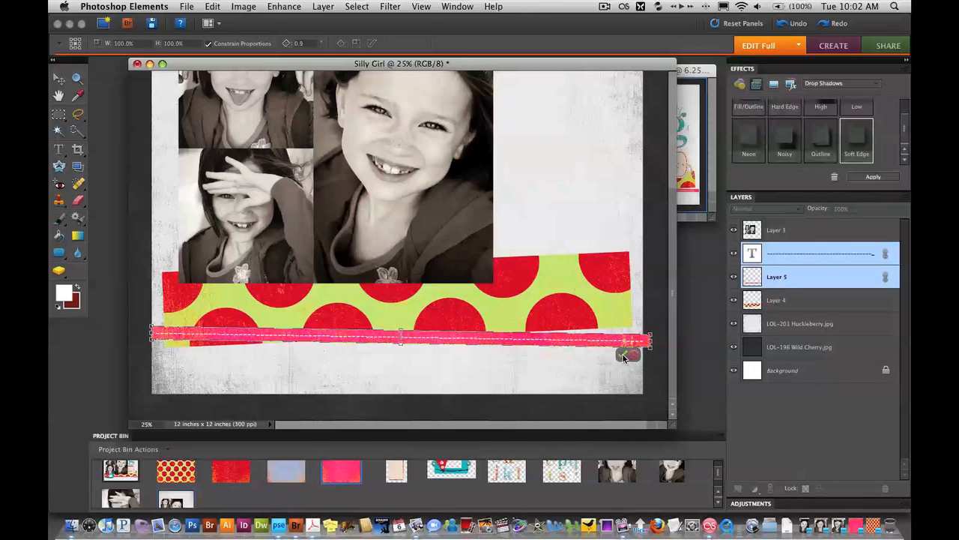
pyautogui.click(622, 356)
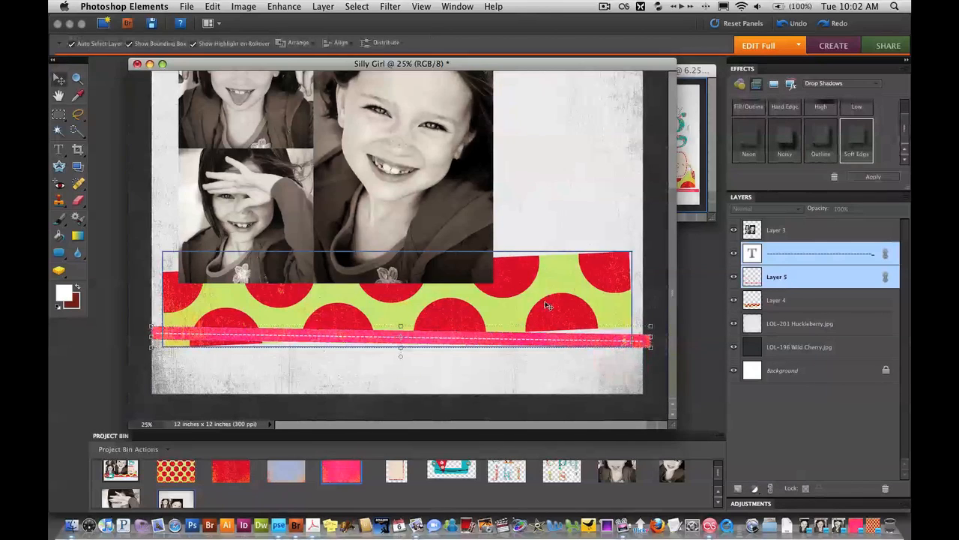